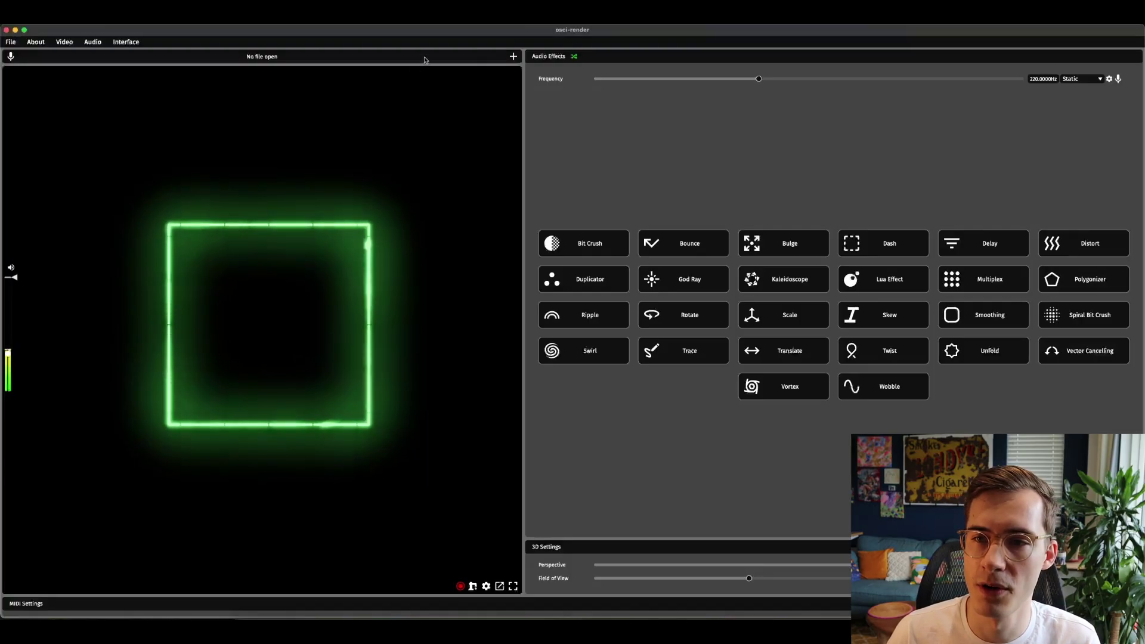
- Load the Cube example from the file browser, close it, and bring the browser back up
{"action": "left_click", "coordinate": [513, 58]}
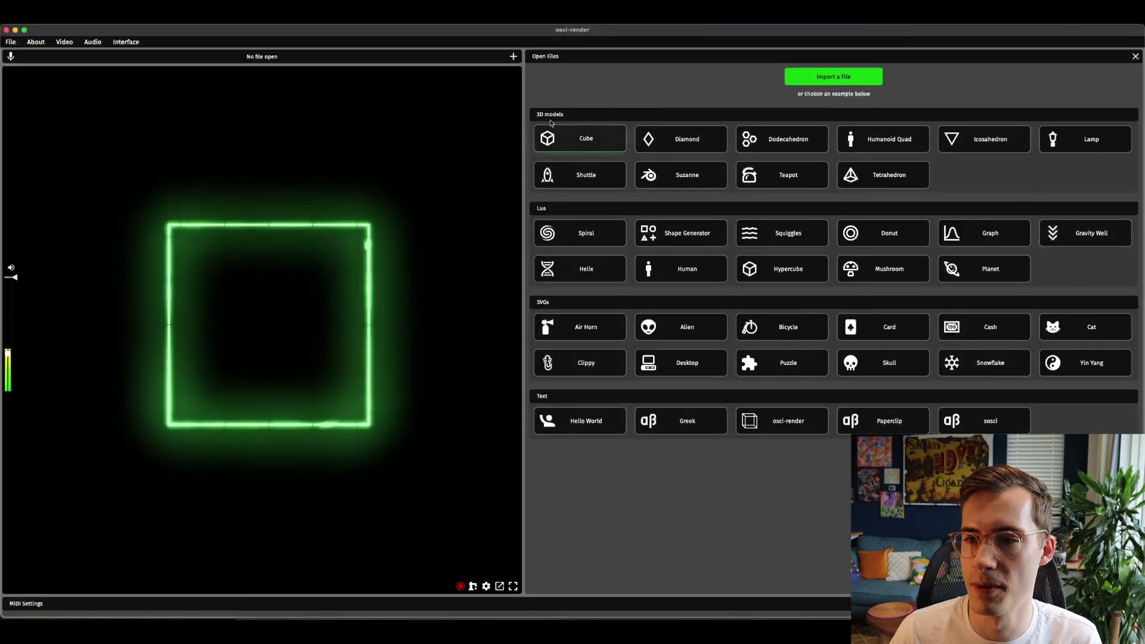
{"action": "left_click", "coordinate": [573, 142]}
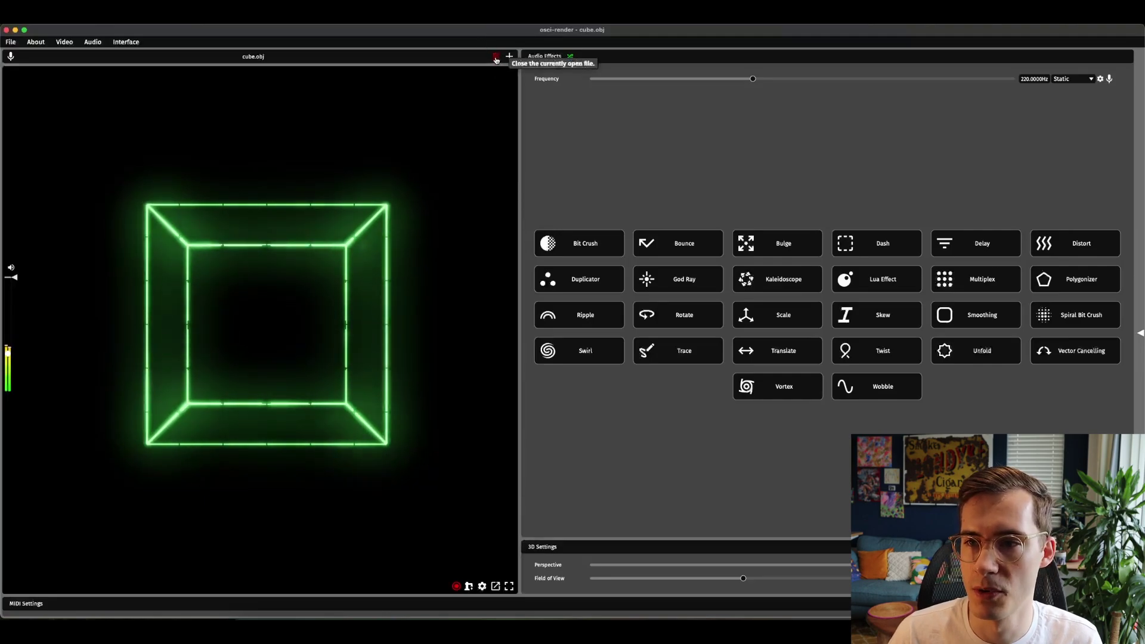
{"action": "left_click", "coordinate": [495, 58]}
{"action": "left_click", "coordinate": [512, 57]}
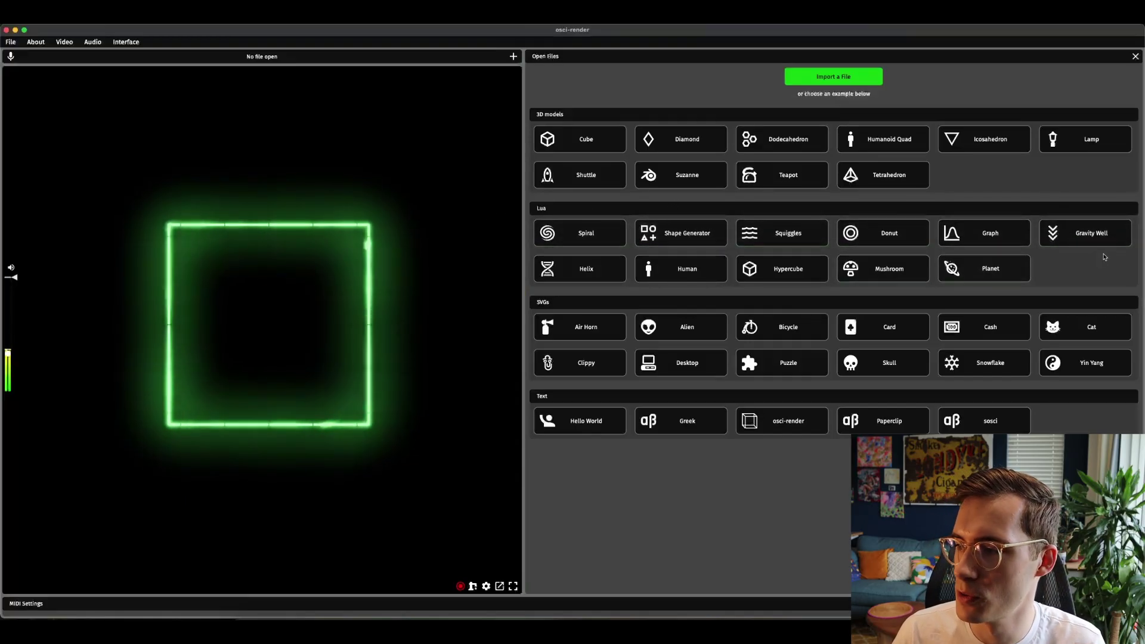
{"action": "left_click", "coordinate": [1084, 239]}
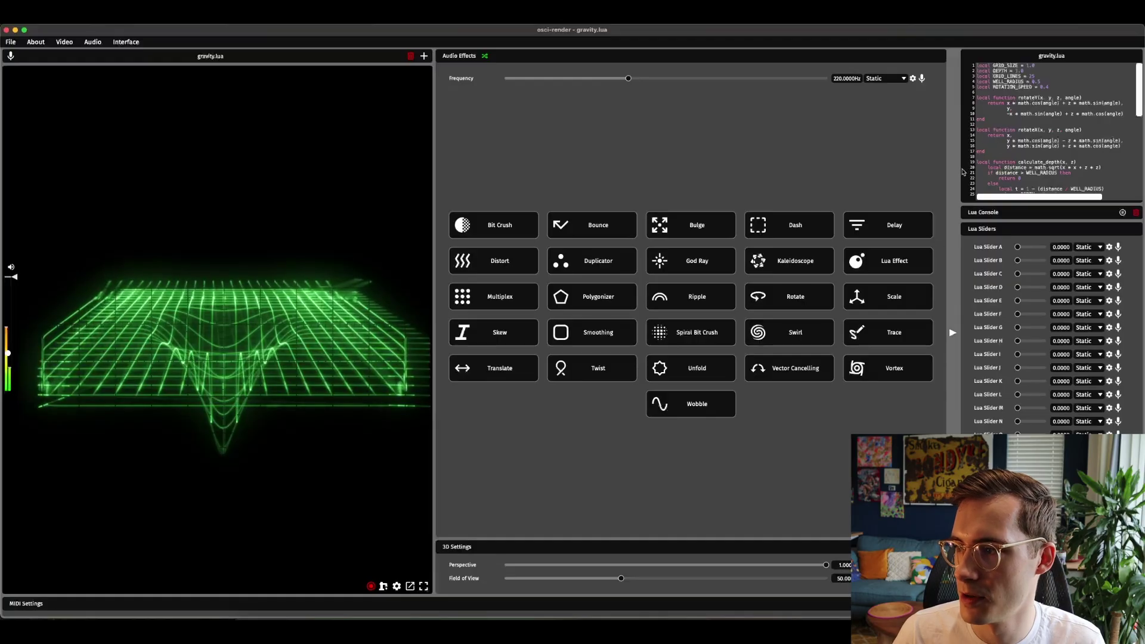
{"action": "left_click_drag", "start_coordinate": [958, 171], "coordinate": [797, 186]}
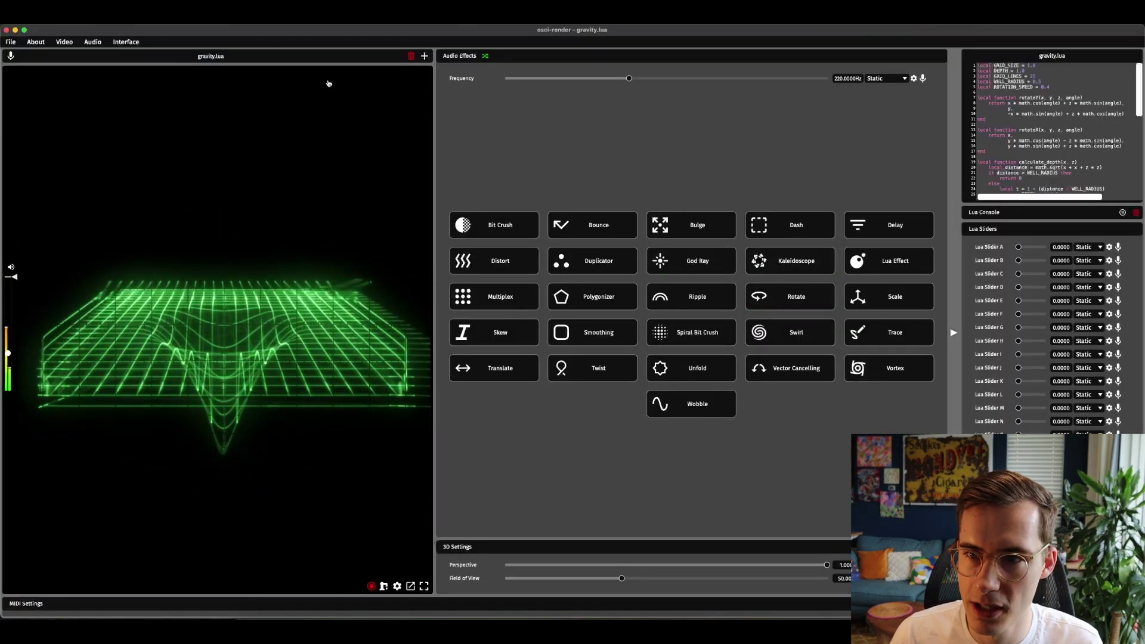
{"action": "left_click", "coordinate": [424, 57]}
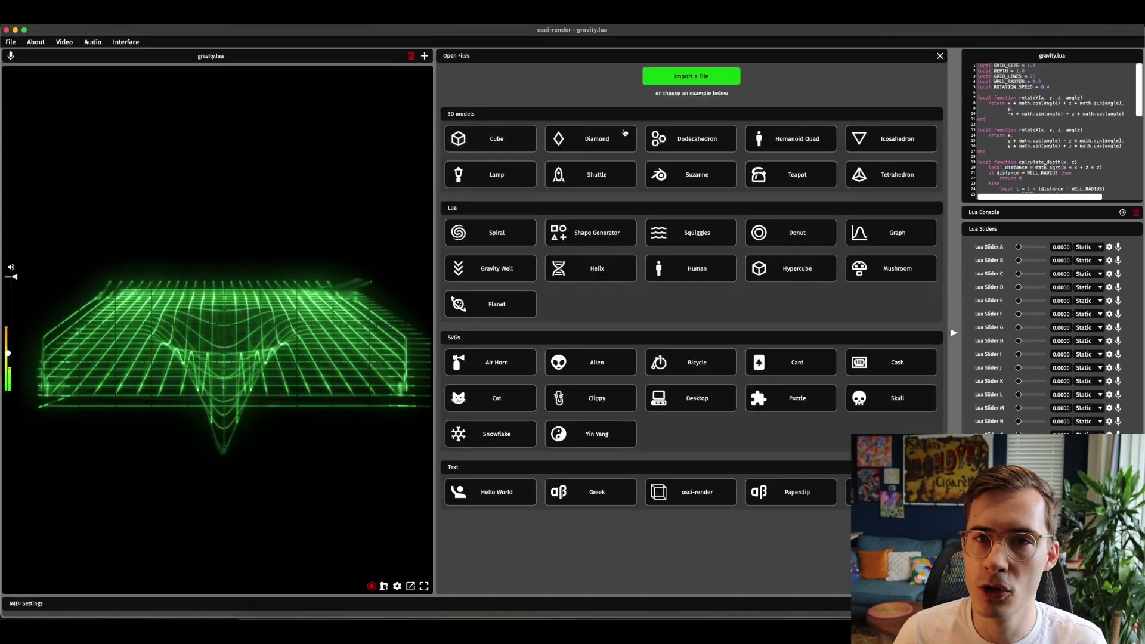
{"action": "left_click", "coordinate": [704, 71]}
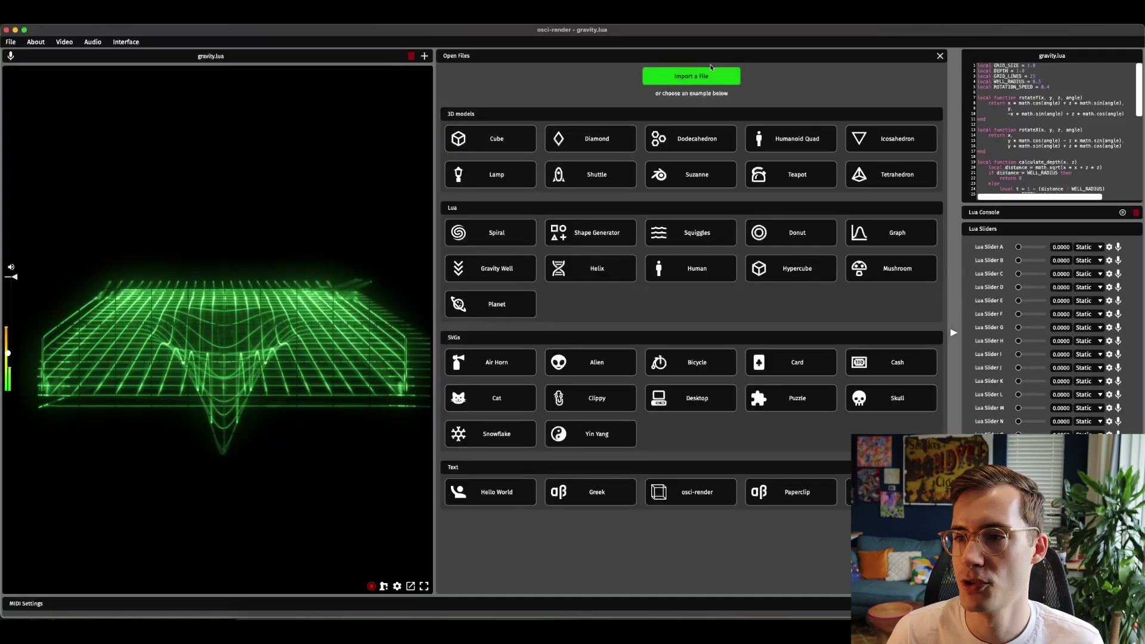
{"action": "left_click", "coordinate": [684, 82]}
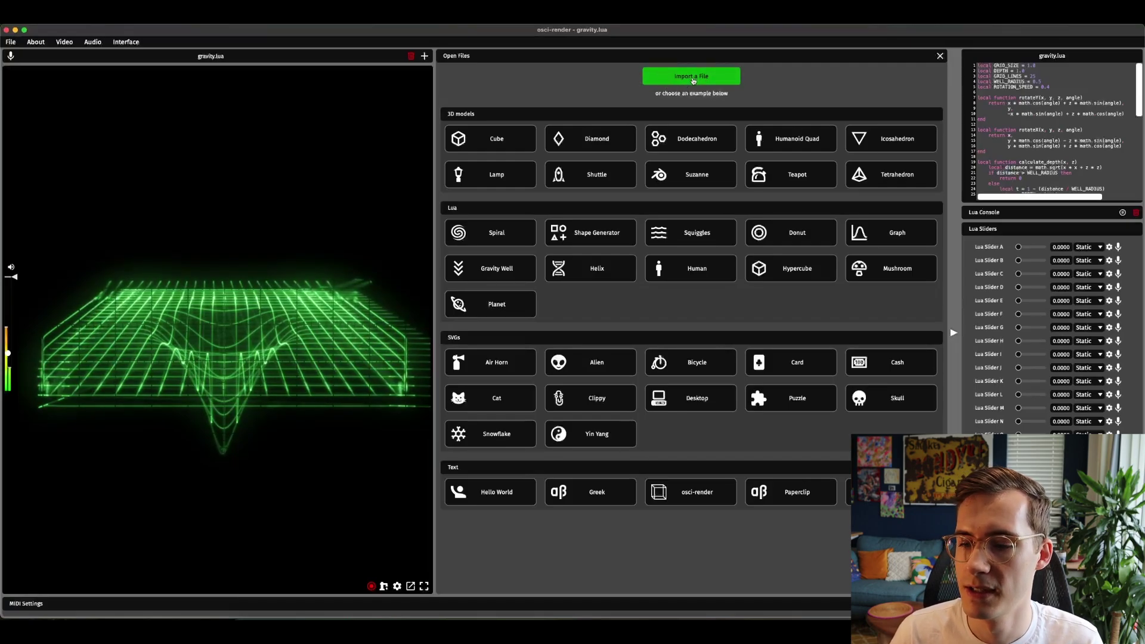
{"action": "left_click", "coordinate": [693, 83]}
{"action": "left_click", "coordinate": [734, 80]}
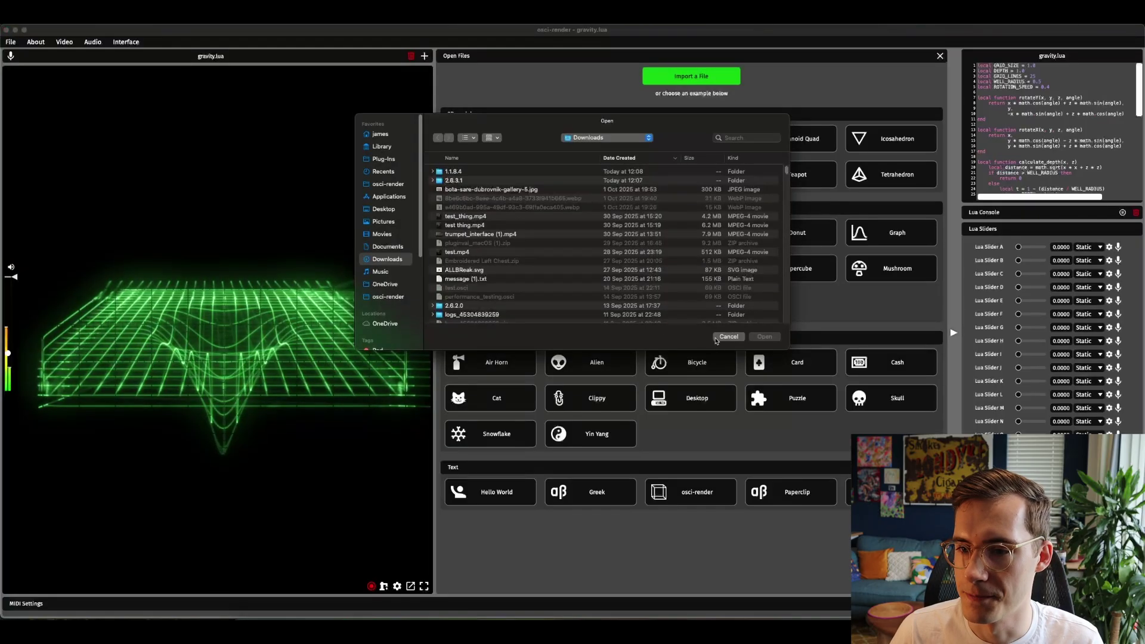
{"action": "left_click", "coordinate": [729, 336]}
{"action": "left_click", "coordinate": [940, 56]}
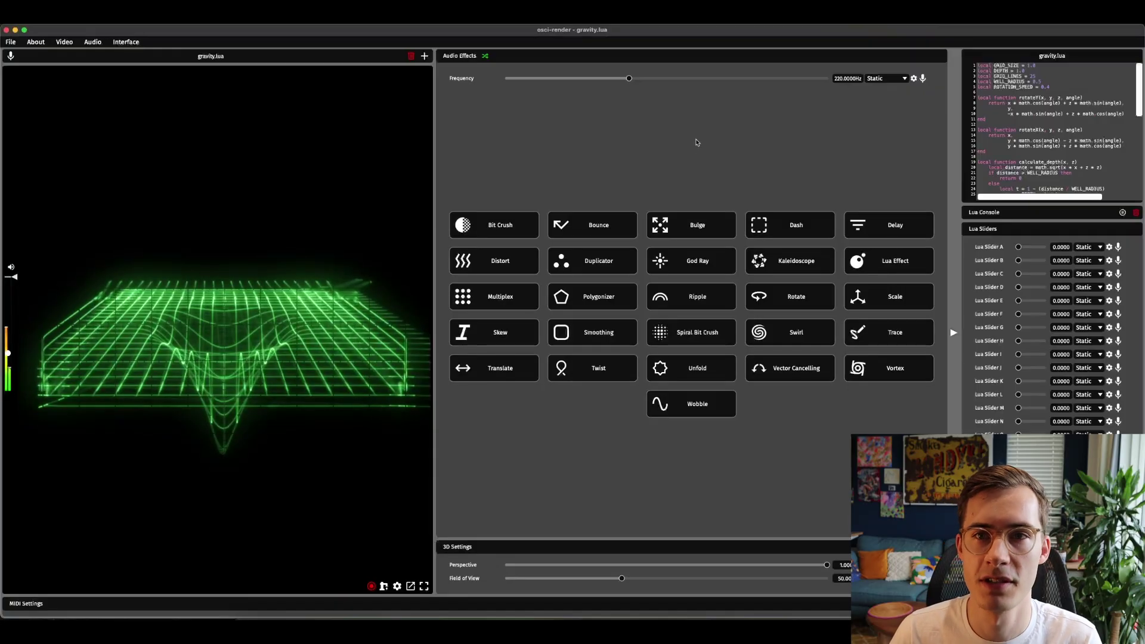
- Hide the code editor with Ctrl+E and add a Bounce effect with speed lowered to 1.3583
{"action": "key", "text": "ctrl+e"}
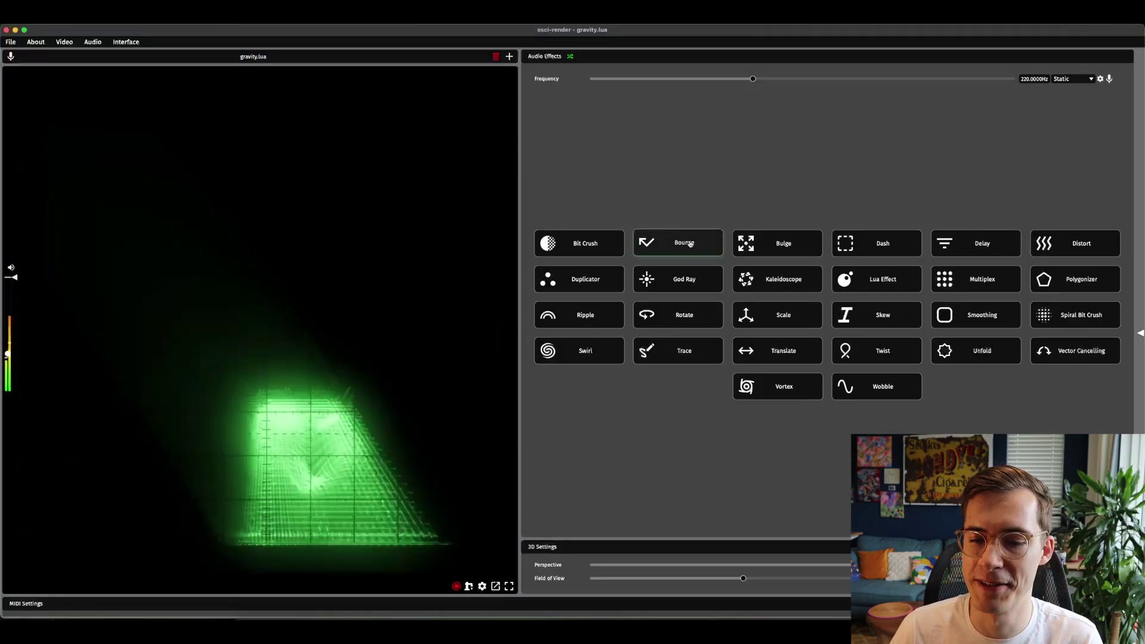
{"action": "left_click", "coordinate": [689, 244]}
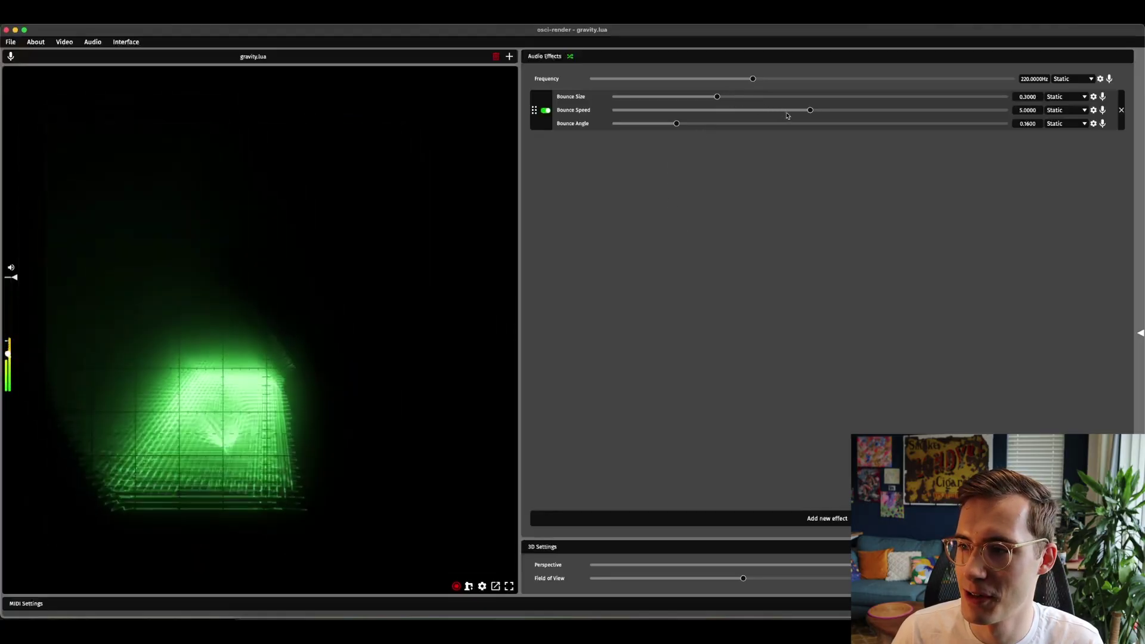
{"action": "left_click_drag", "start_coordinate": [810, 110], "coordinate": [668, 117]}
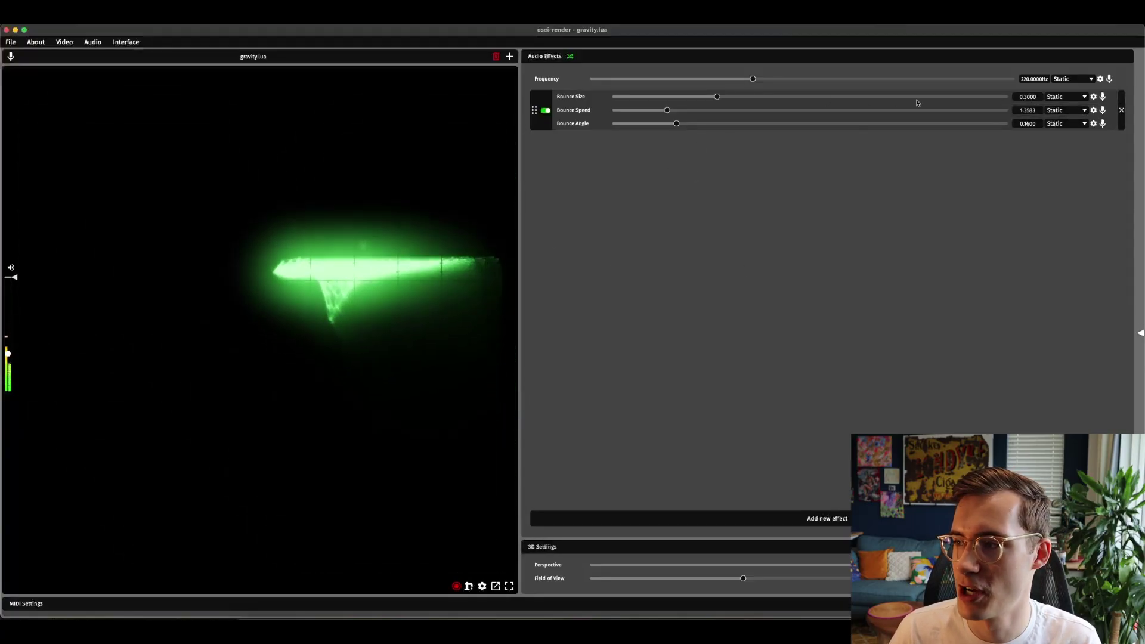
{"action": "left_click", "coordinate": [1122, 109]}
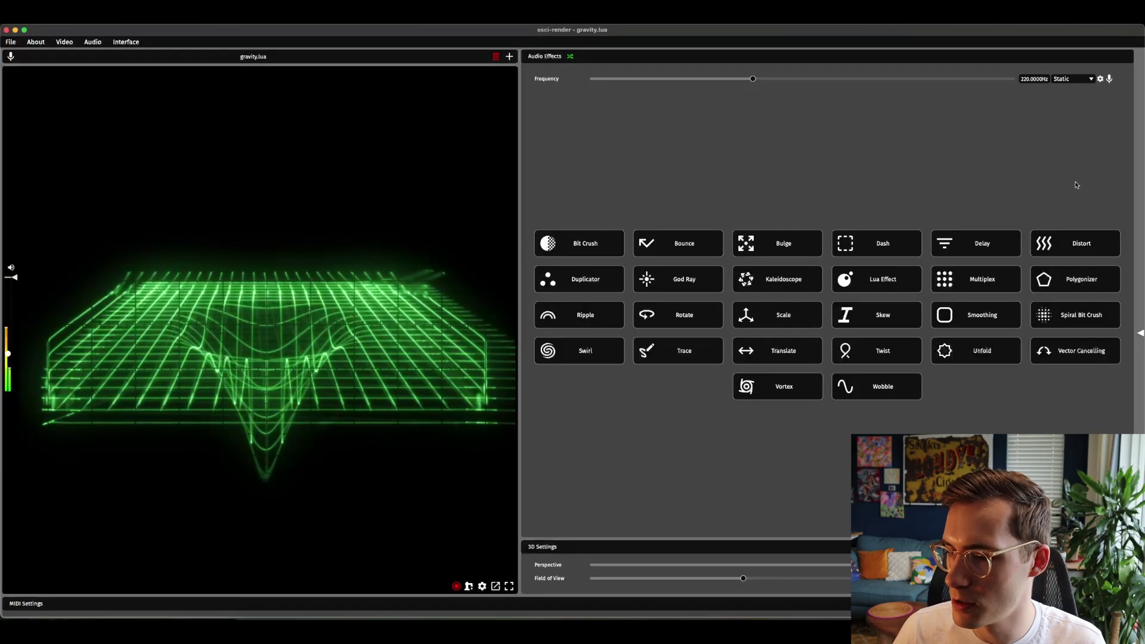
{"action": "left_click", "coordinate": [566, 285]}
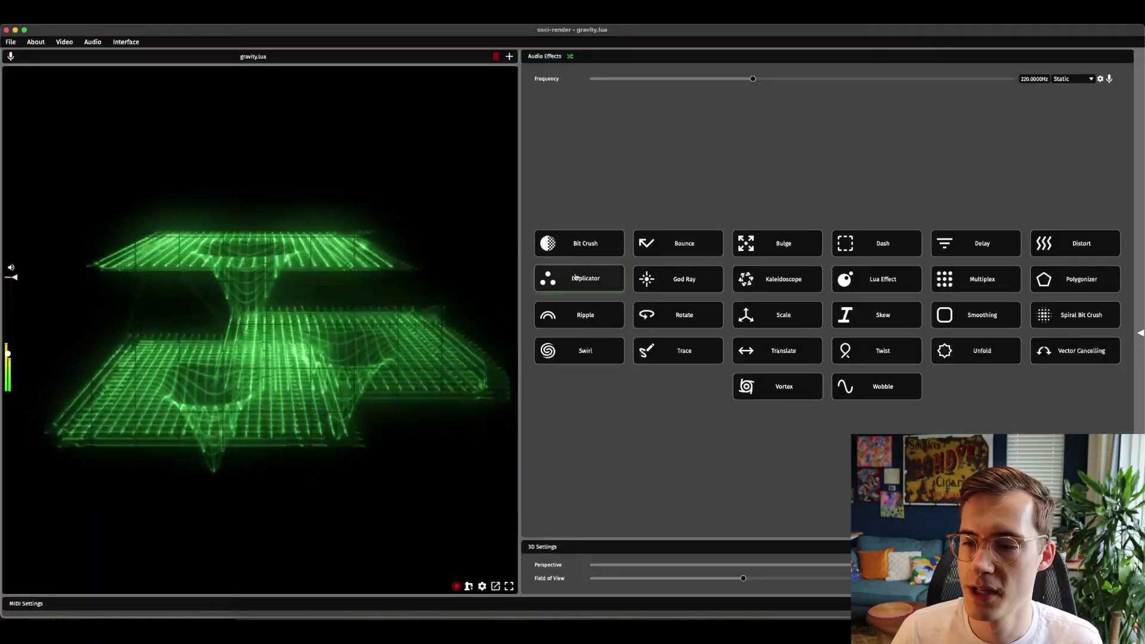
{"action": "left_click", "coordinate": [575, 277]}
{"action": "left_click_drag", "start_coordinate": [771, 98], "coordinate": [912, 87]}
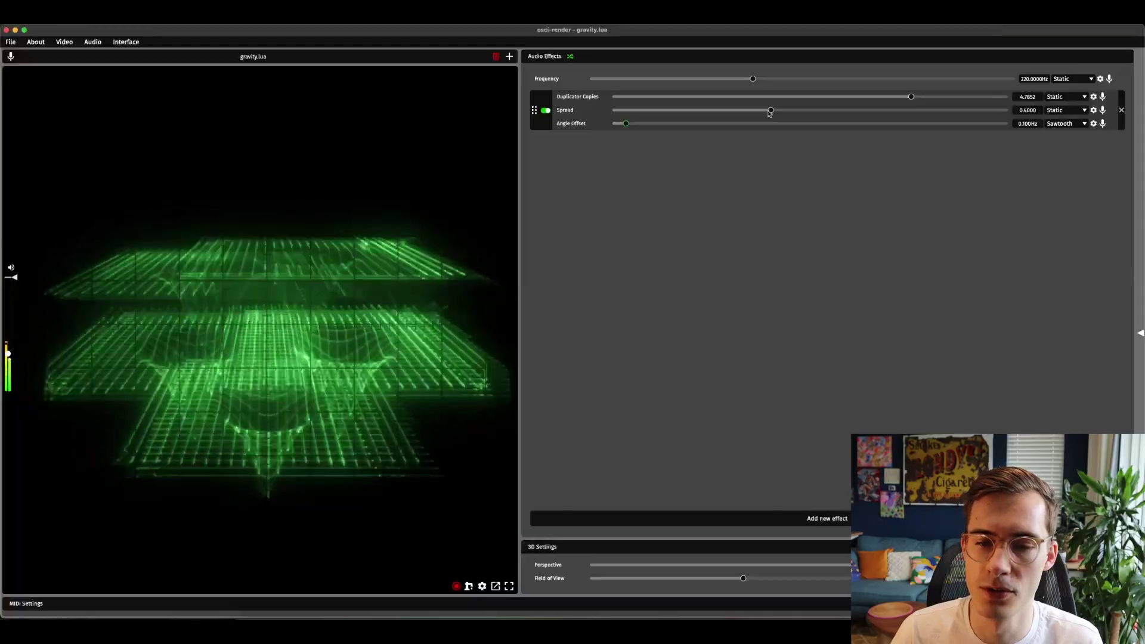
{"action": "left_click_drag", "start_coordinate": [803, 110], "coordinate": [853, 109]}
{"action": "mouse_move", "coordinate": [625, 123]}
{"action": "left_mouse_down"}
{"action": "mouse_move", "coordinate": [651, 125]}
{"action": "mouse_move", "coordinate": [633, 125]}
{"action": "left_mouse_up"}
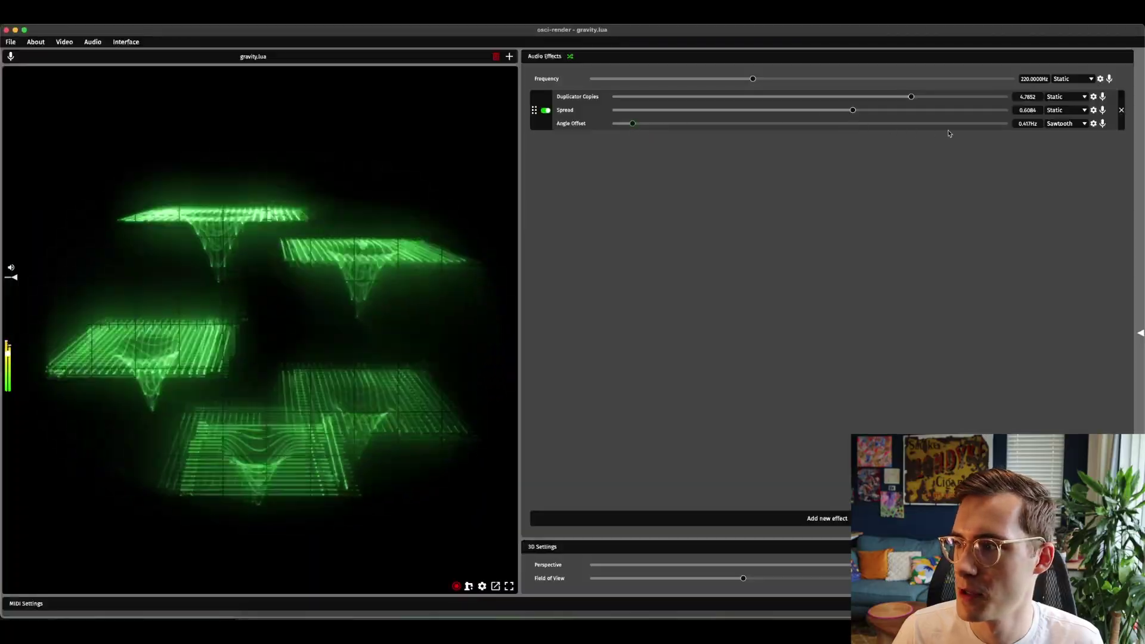
{"action": "left_click", "coordinate": [1121, 109]}
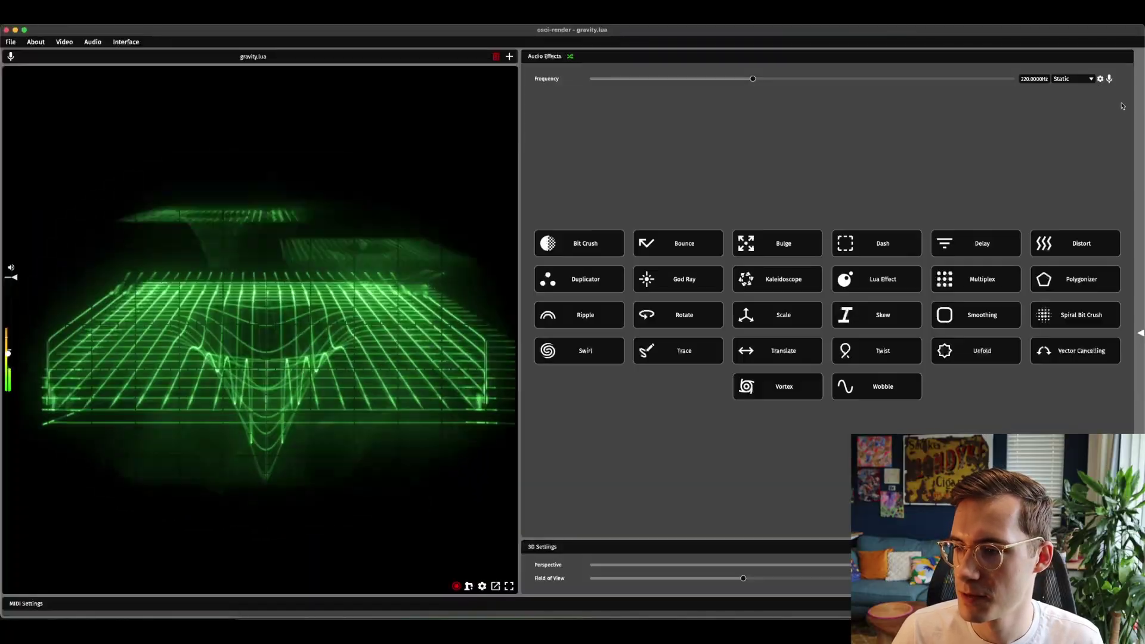
- Try a God Ray effect on the square, shift its ray position, then remove it
{"action": "left_click", "coordinate": [694, 279]}
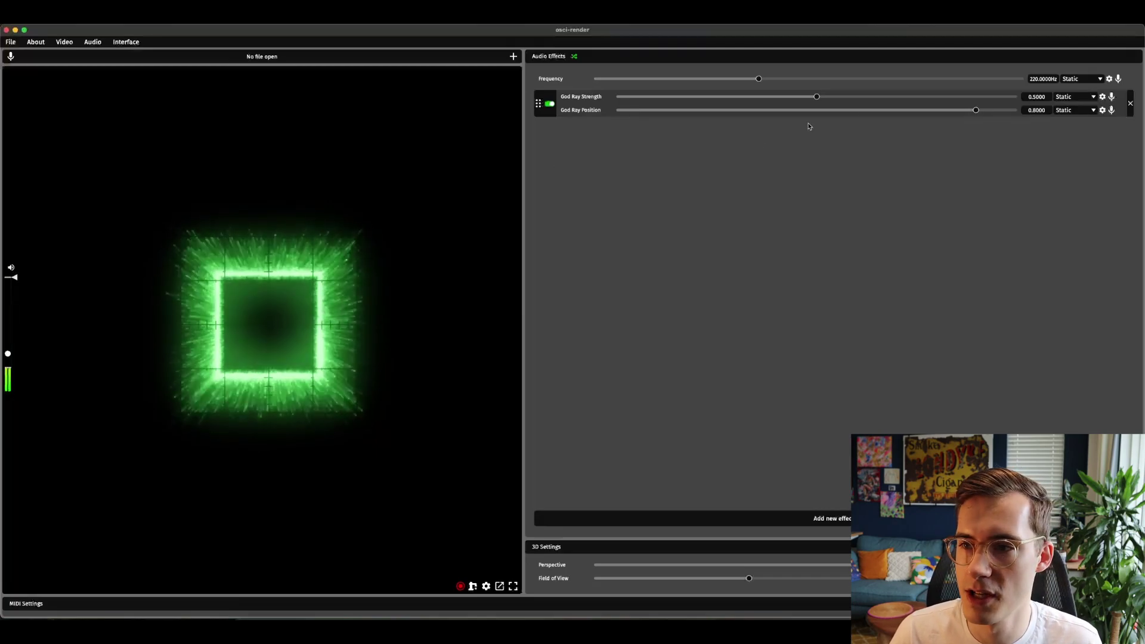
{"action": "left_click_drag", "start_coordinate": [970, 112], "coordinate": [673, 113]}
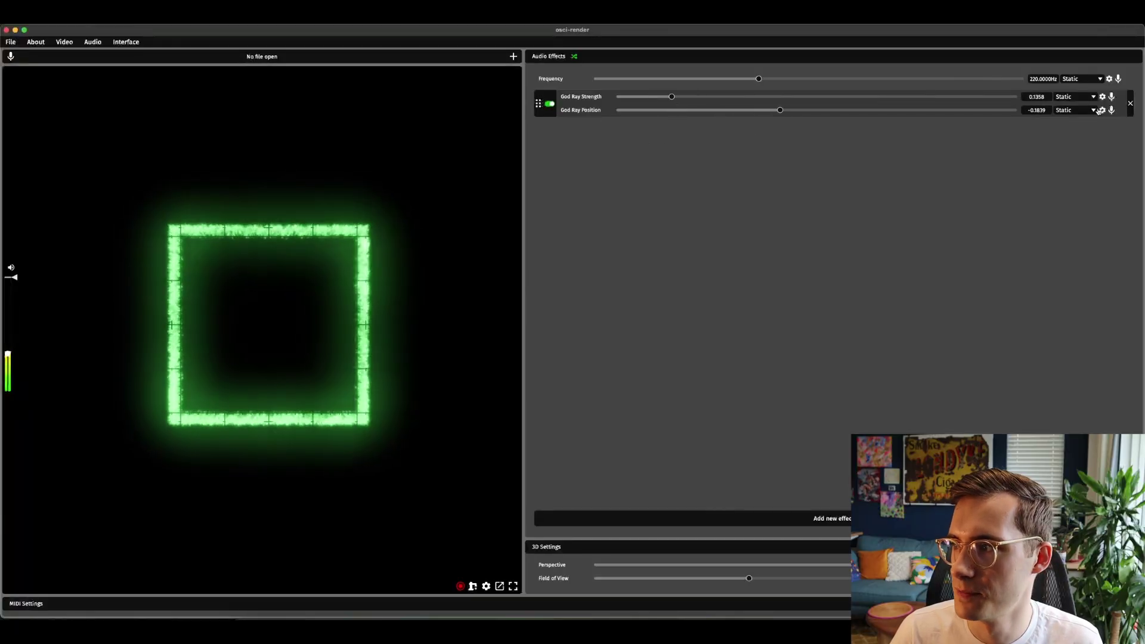
{"action": "left_click", "coordinate": [1128, 105]}
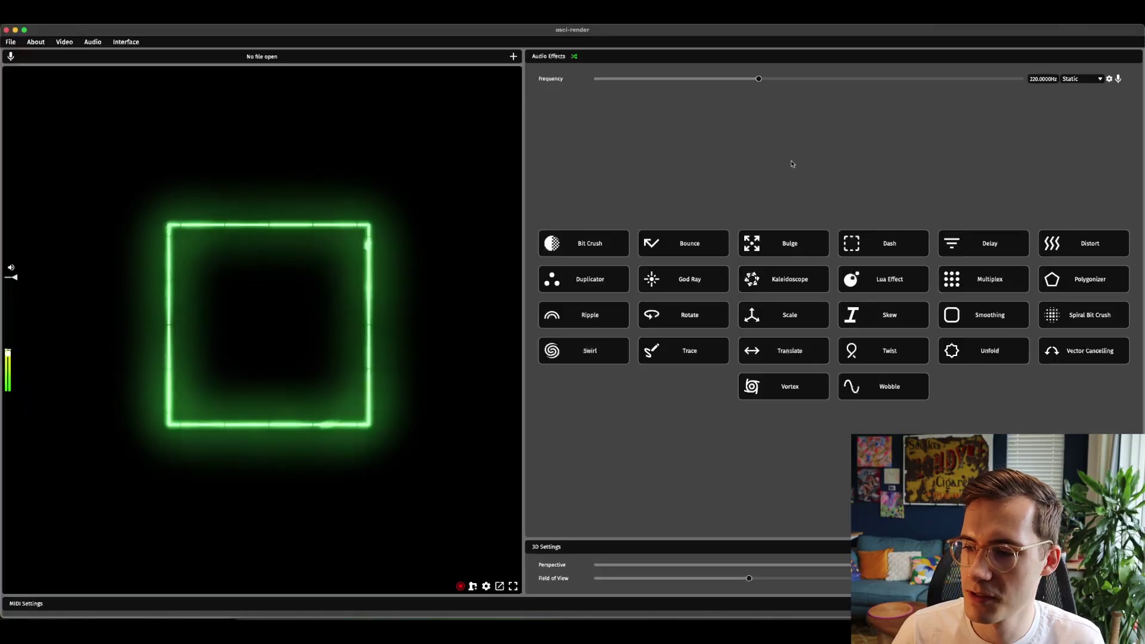
- Add a Kaleidoscope effect and load the Gravity Well Lua example
{"action": "left_click", "coordinate": [795, 279]}
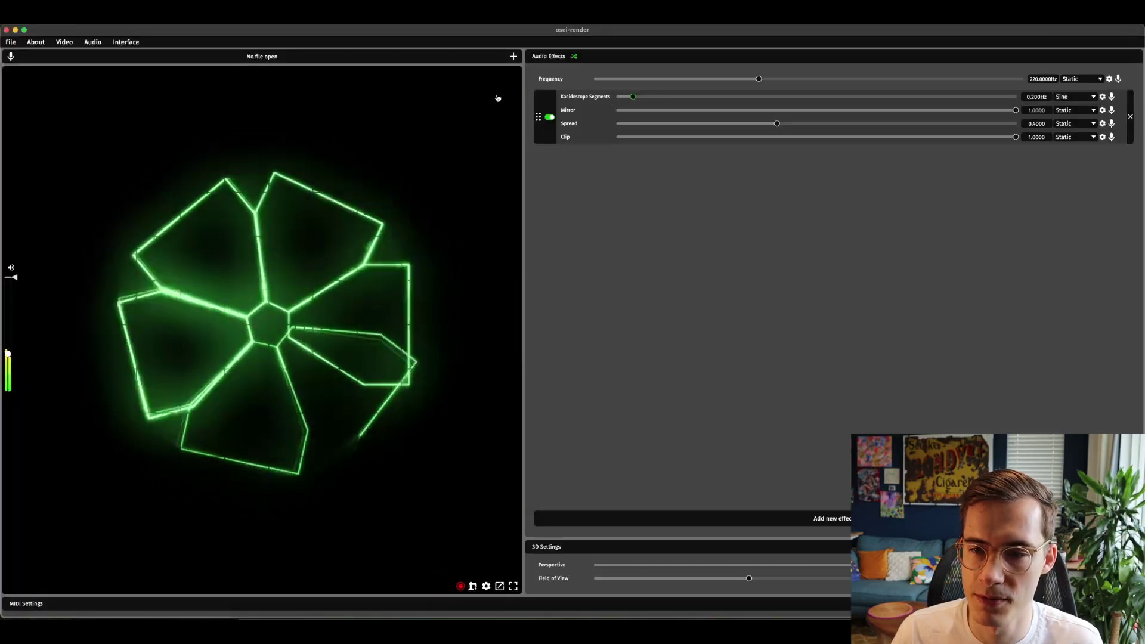
{"action": "left_click", "coordinate": [514, 57]}
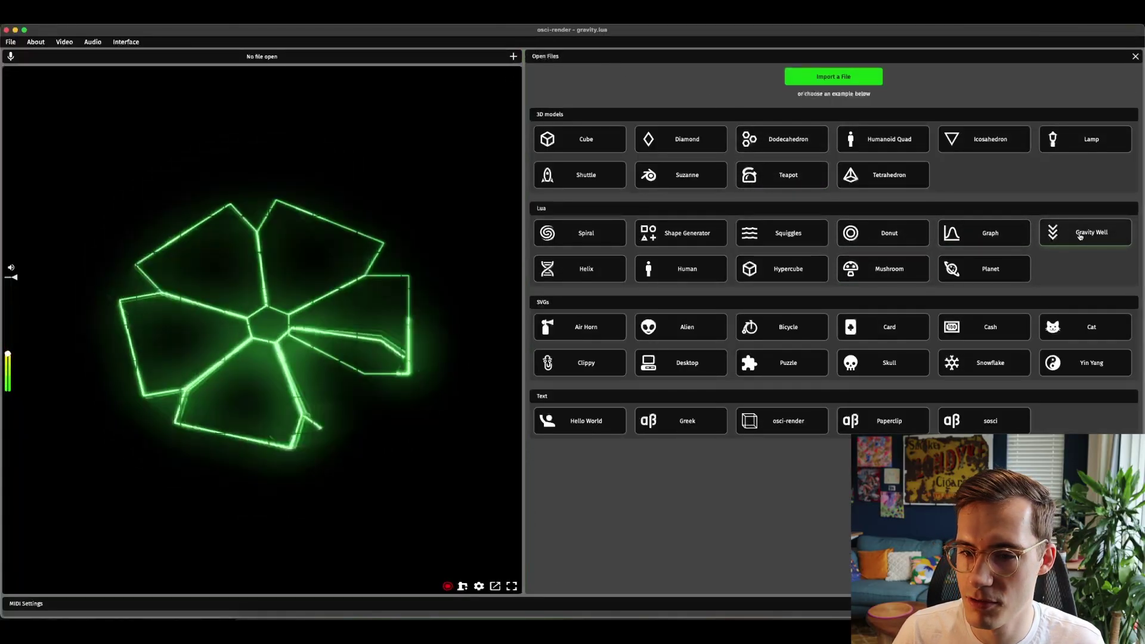
{"action": "left_click", "coordinate": [1080, 236]}
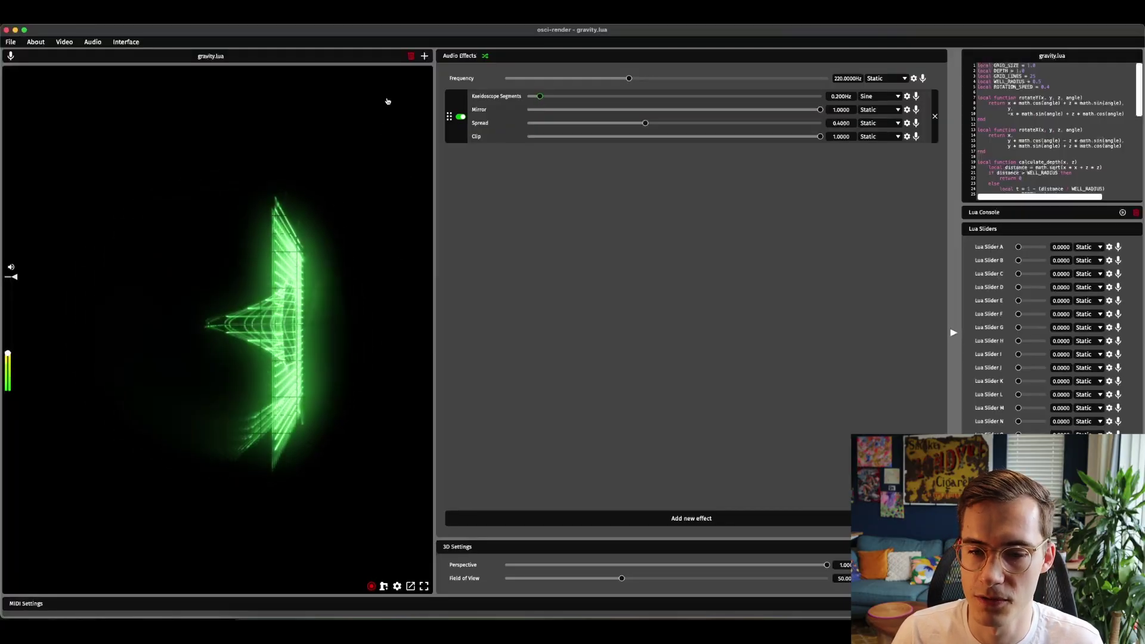
- Load the Cube example, set Kaleidoscope Clip to zero and spread copies into a ring, then remove it
{"action": "left_click", "coordinate": [425, 56]}
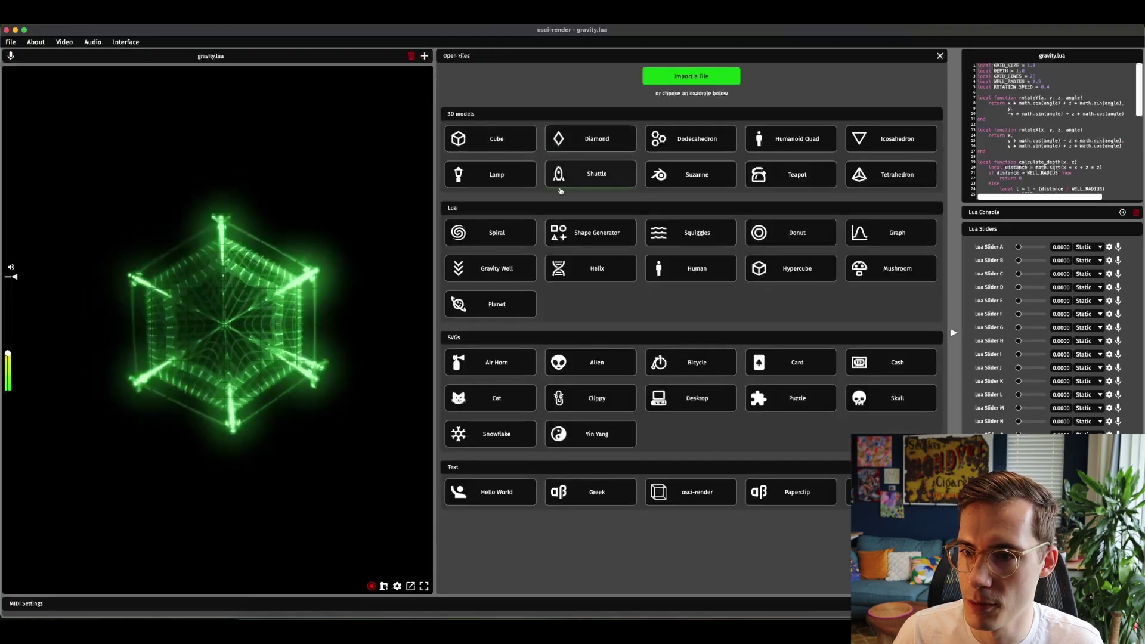
{"action": "left_click", "coordinate": [504, 138]}
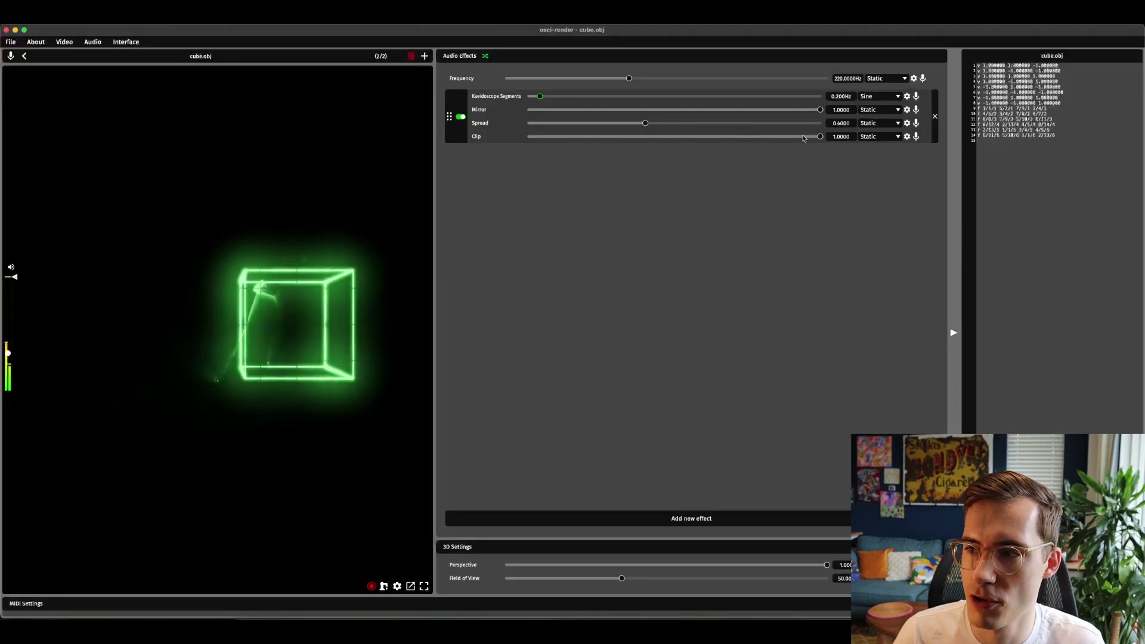
{"action": "mouse_move", "coordinate": [820, 137]}
{"action": "left_mouse_down"}
{"action": "mouse_move", "coordinate": [422, 139]}
{"action": "mouse_move", "coordinate": [824, 137]}
{"action": "left_mouse_up"}
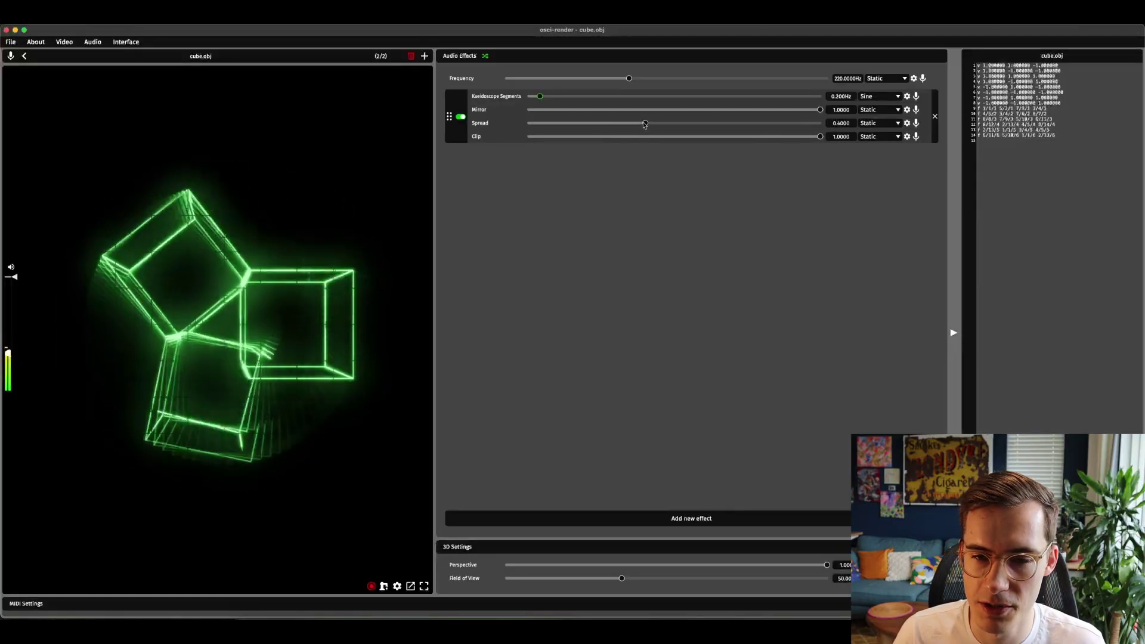
{"action": "left_click_drag", "start_coordinate": [644, 124], "coordinate": [729, 124]}
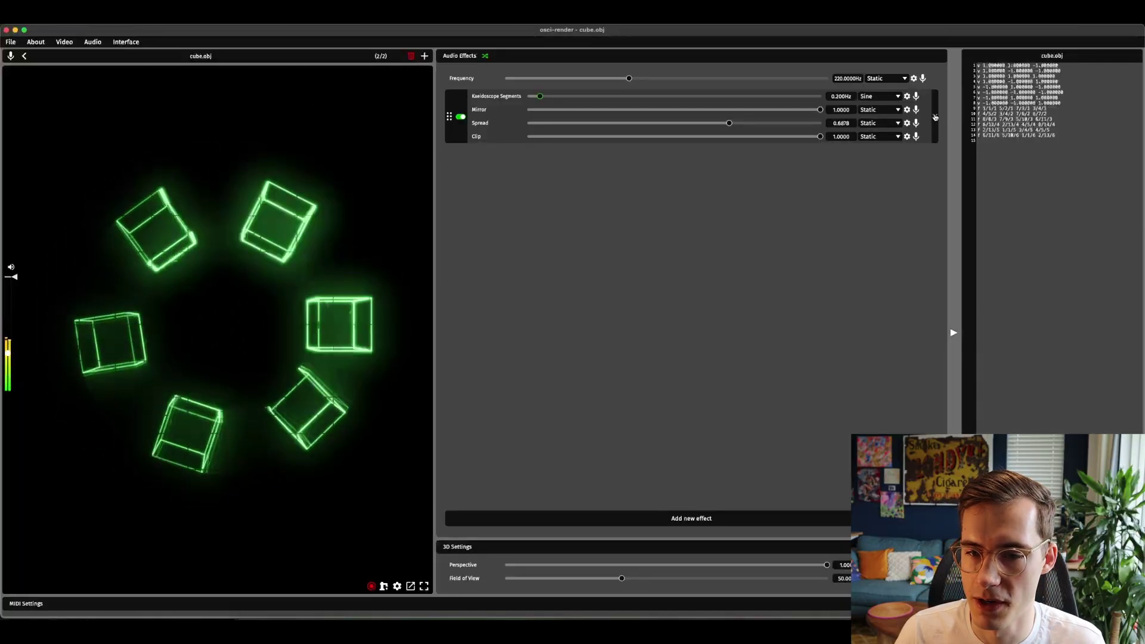
{"action": "left_click", "coordinate": [935, 117]}
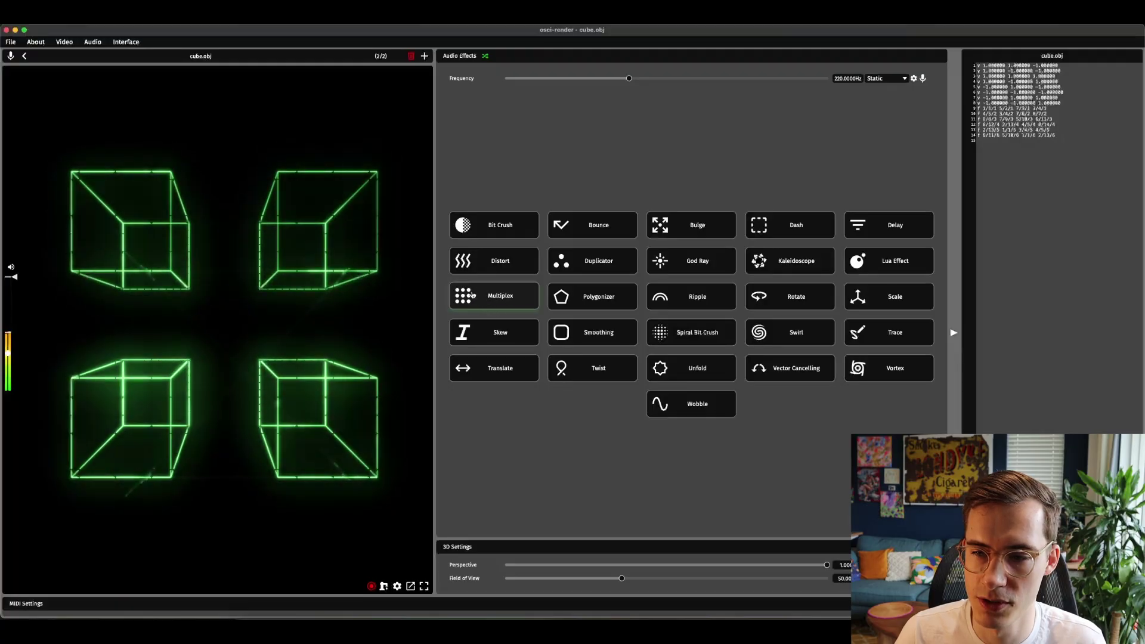
- Add Multiplex to the cube, raise X, add slight smoothing, reset Y and Z to 1, then remove it
{"action": "left_click", "coordinate": [523, 299]}
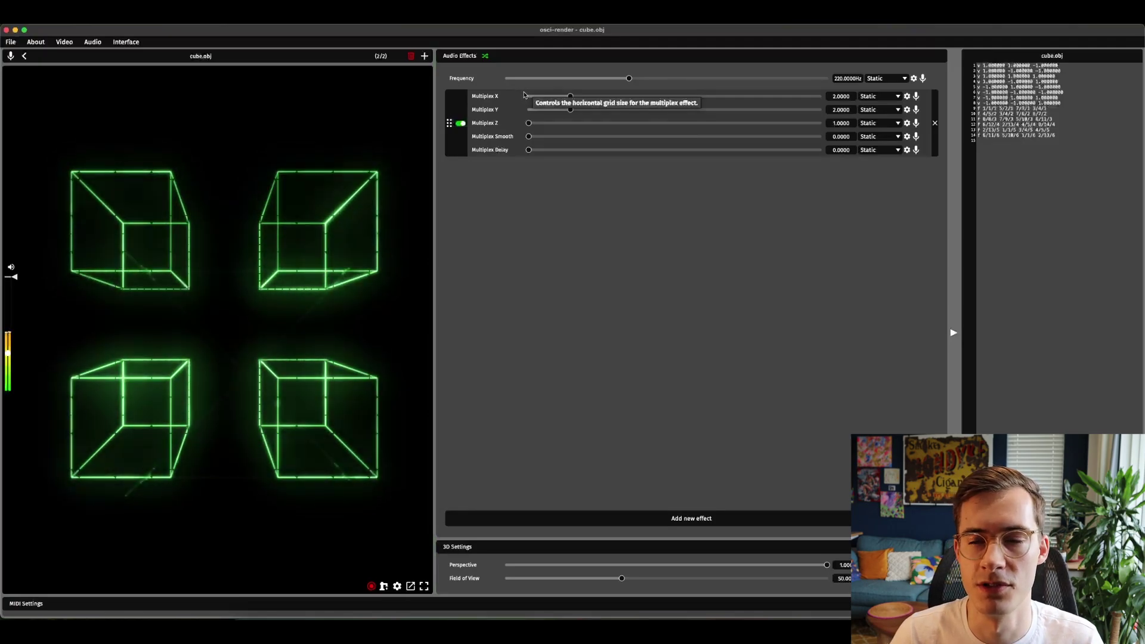
{"action": "left_click_drag", "start_coordinate": [571, 99], "coordinate": [680, 124]}
{"action": "mouse_move", "coordinate": [553, 101]}
{"action": "left_mouse_down"}
{"action": "mouse_move", "coordinate": [618, 100]}
{"action": "mouse_move", "coordinate": [563, 100]}
{"action": "left_mouse_up"}
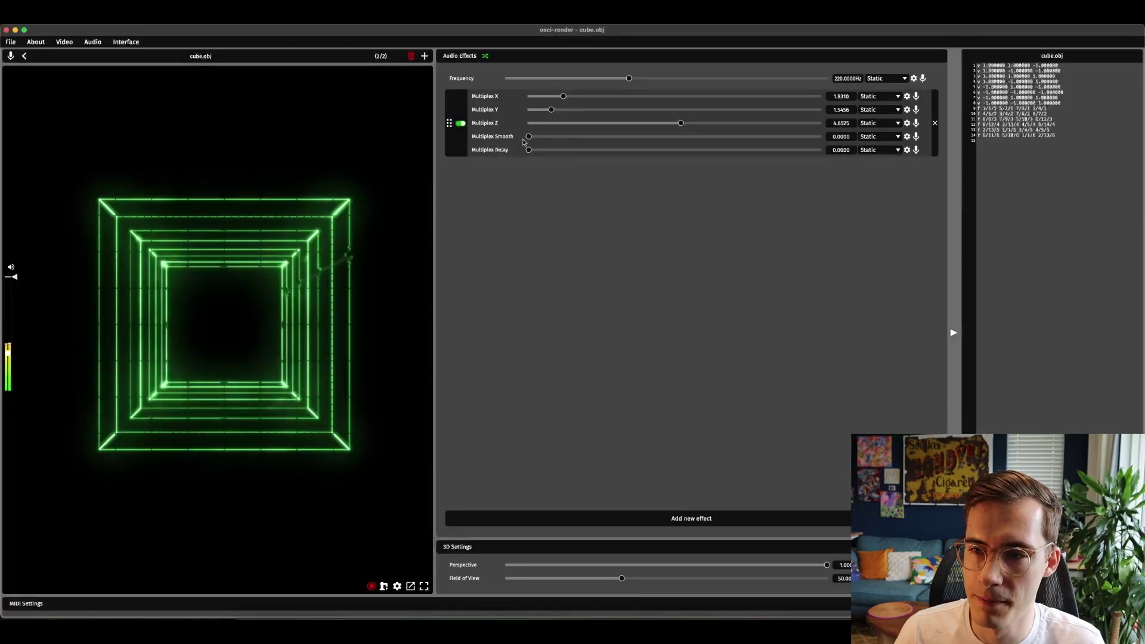
{"action": "left_click_drag", "start_coordinate": [528, 137], "coordinate": [881, 135]}
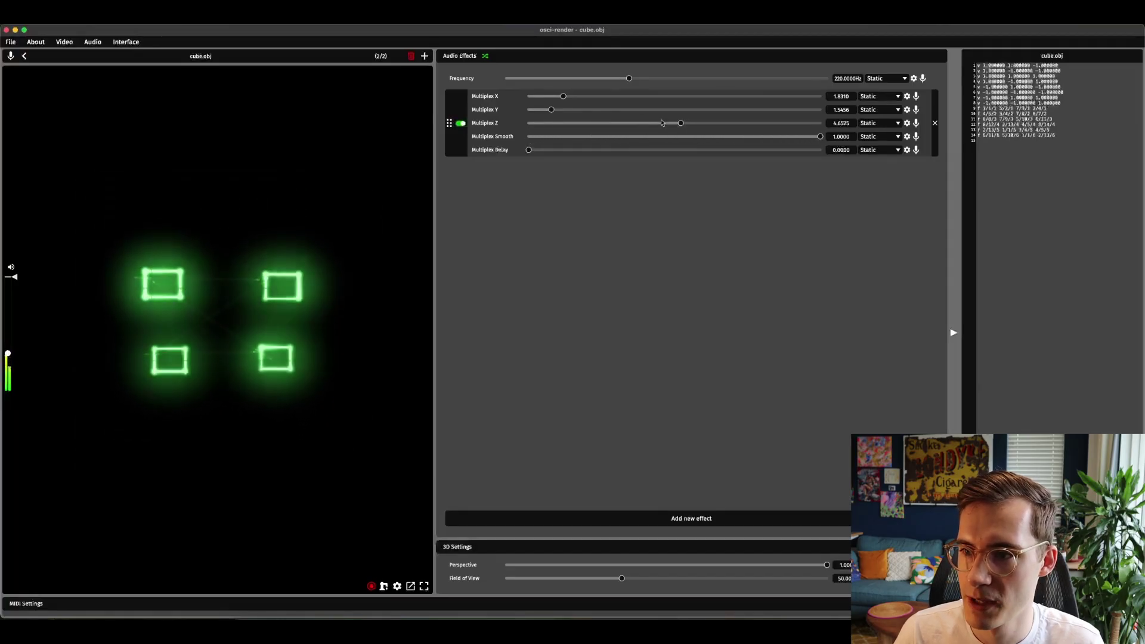
{"action": "left_click_drag", "start_coordinate": [680, 123], "coordinate": [671, 100]}
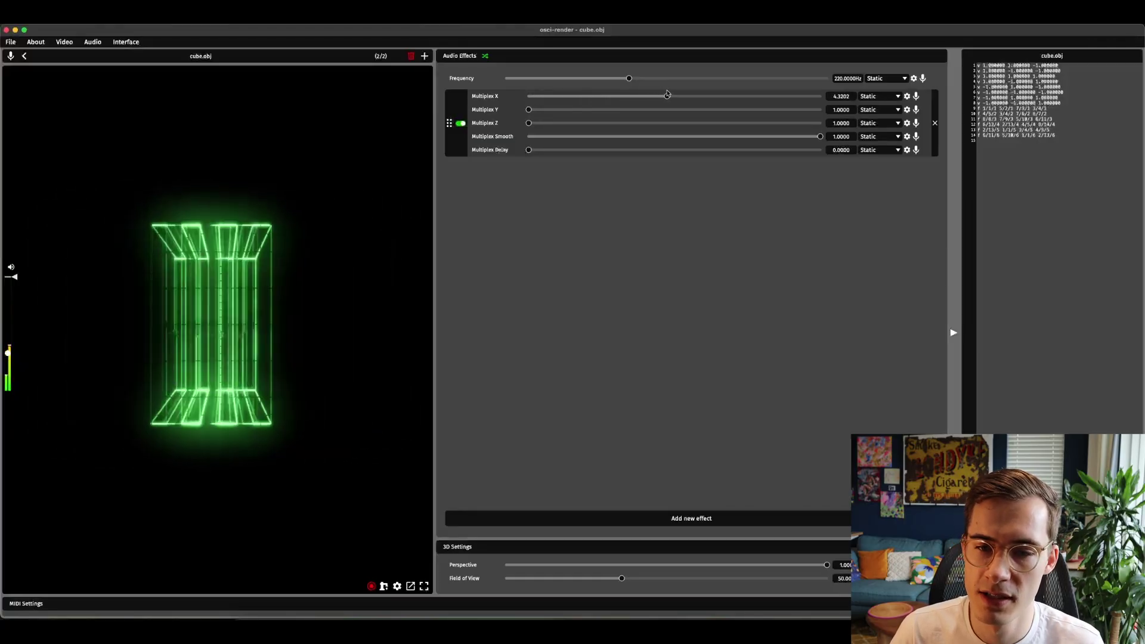
{"action": "left_click", "coordinate": [935, 123]}
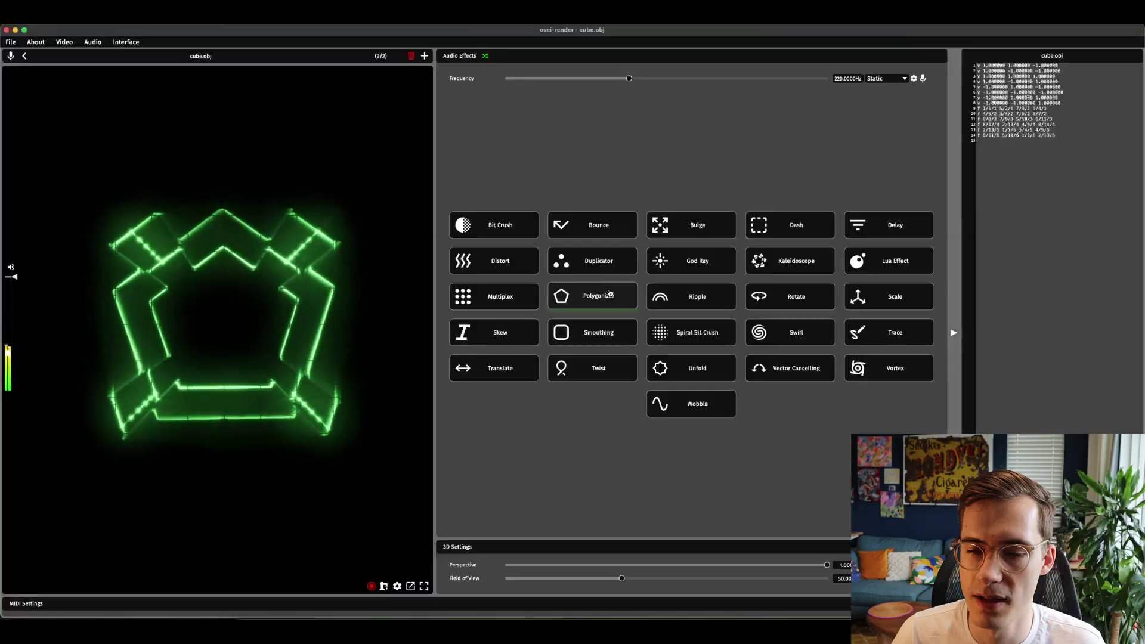
- Add a Polygonizer at full strength with 3 sides, smaller stripes and a slower stripe phase
{"action": "left_click", "coordinate": [595, 303]}
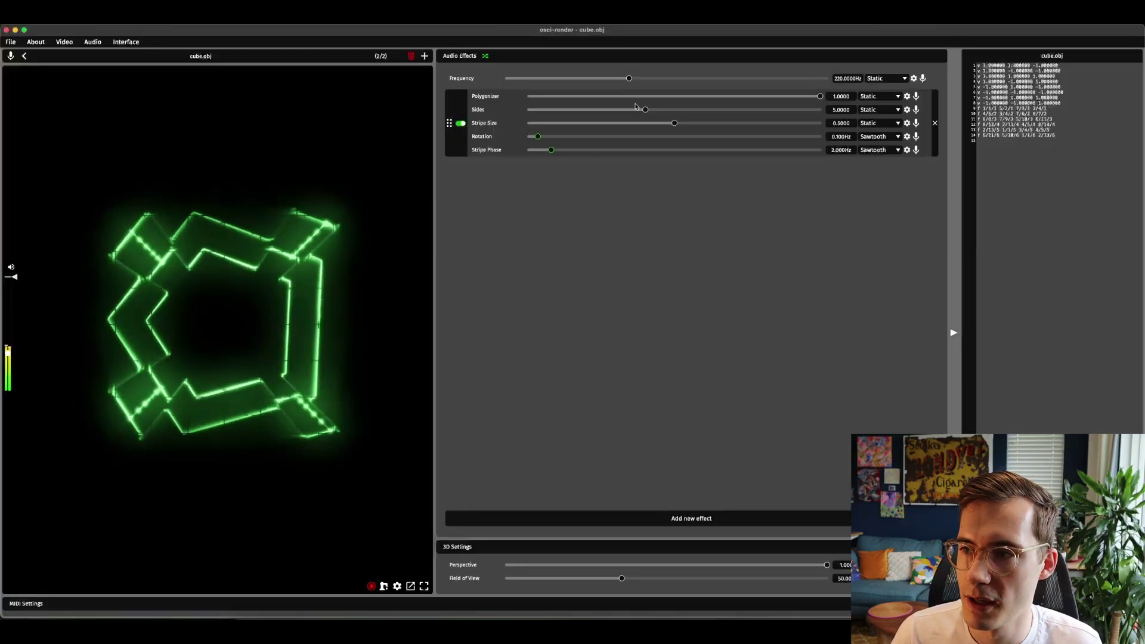
{"action": "left_click_drag", "start_coordinate": [649, 110], "coordinate": [477, 122]}
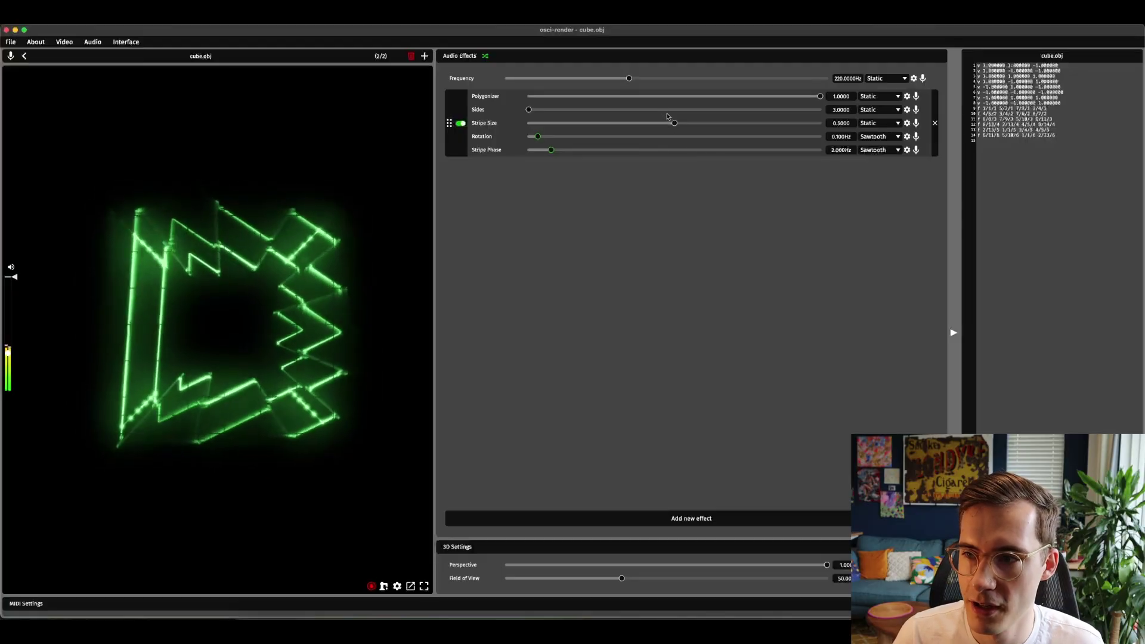
{"action": "left_click_drag", "start_coordinate": [674, 124], "coordinate": [600, 126]}
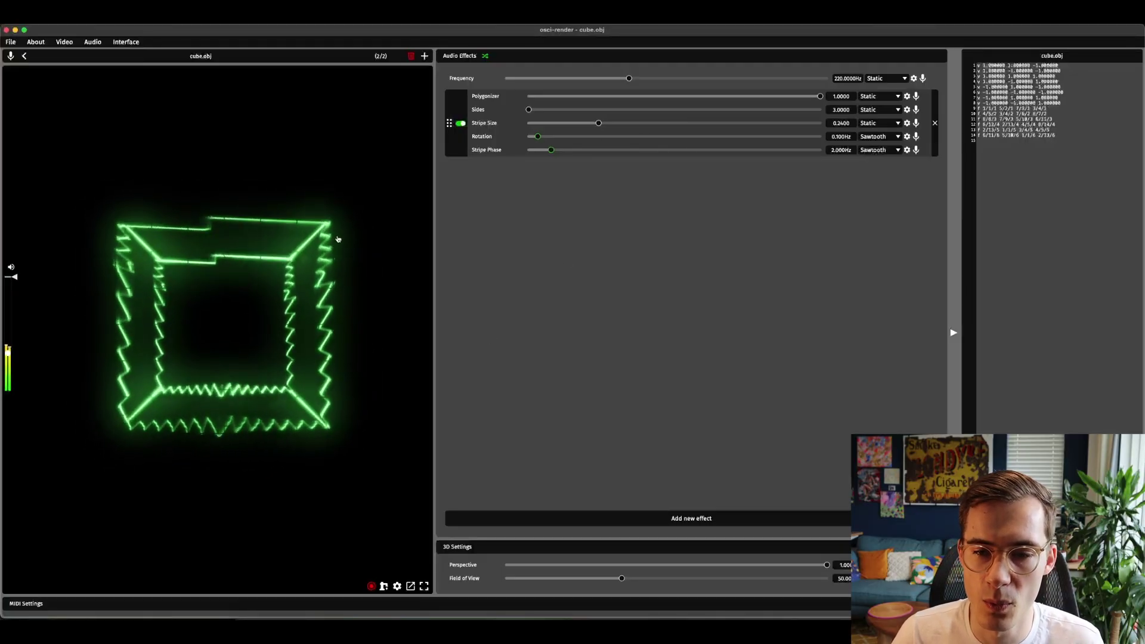
{"action": "mouse_move", "coordinate": [601, 123]}
{"action": "left_mouse_down"}
{"action": "mouse_move", "coordinate": [823, 122]}
{"action": "mouse_move", "coordinate": [591, 141]}
{"action": "left_mouse_up"}
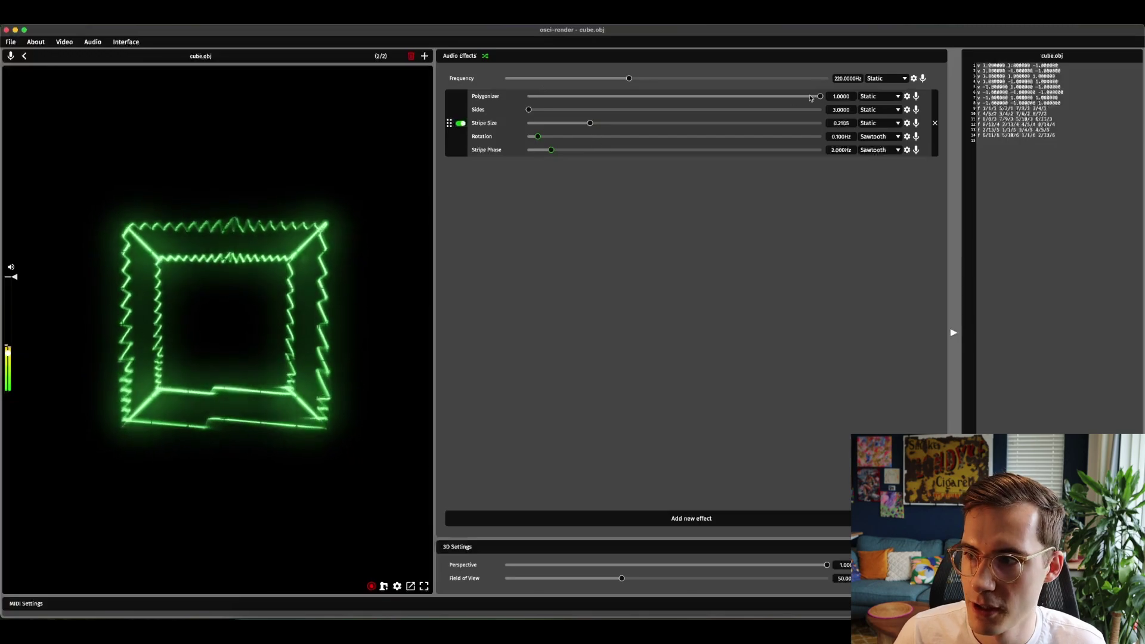
{"action": "mouse_move", "coordinate": [812, 98]}
{"action": "left_mouse_down"}
{"action": "mouse_move", "coordinate": [529, 97]}
{"action": "mouse_move", "coordinate": [820, 97]}
{"action": "left_mouse_up"}
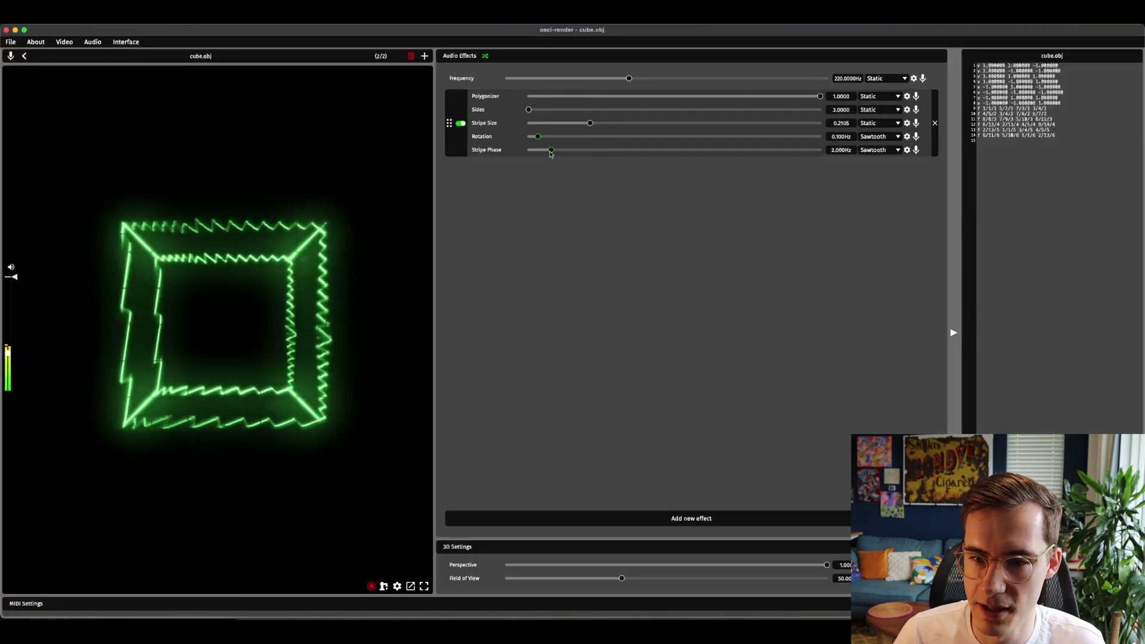
{"action": "mouse_move", "coordinate": [551, 153]}
{"action": "left_mouse_down"}
{"action": "mouse_move", "coordinate": [602, 154]}
{"action": "mouse_move", "coordinate": [541, 157]}
{"action": "mouse_move", "coordinate": [540, 137]}
{"action": "mouse_move", "coordinate": [585, 137]}
{"action": "mouse_move", "coordinate": [539, 144]}
{"action": "left_mouse_up"}
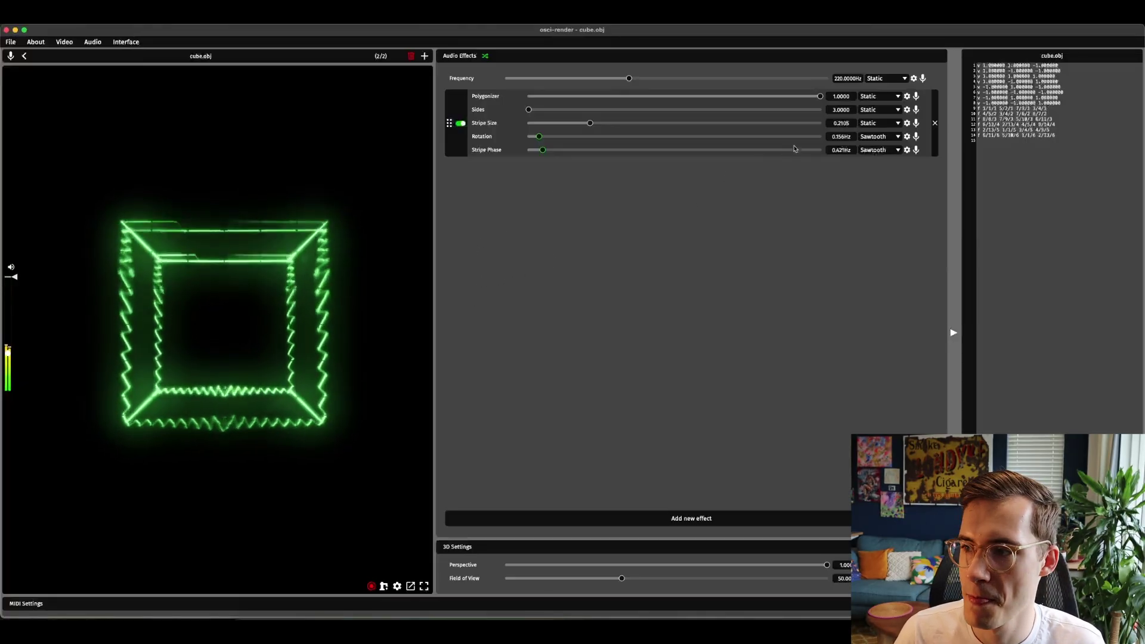
- Swap the Polygonizer for a static Skew with Skew X -0.3032 and Skew Y 0.0737
{"action": "left_click", "coordinate": [934, 123]}
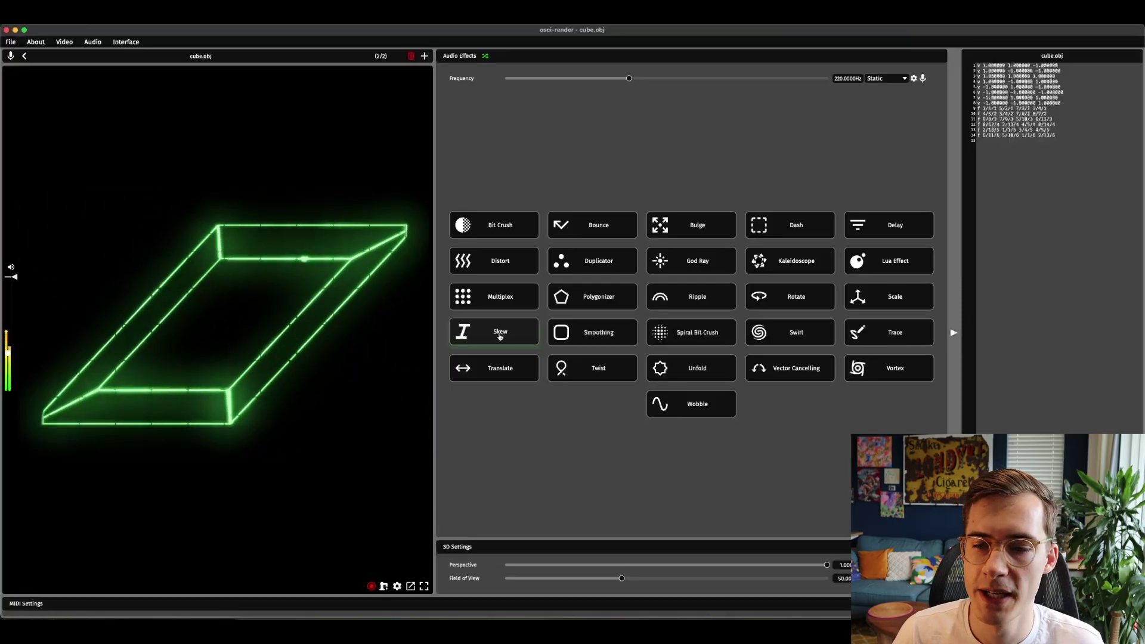
{"action": "left_click", "coordinate": [501, 337]}
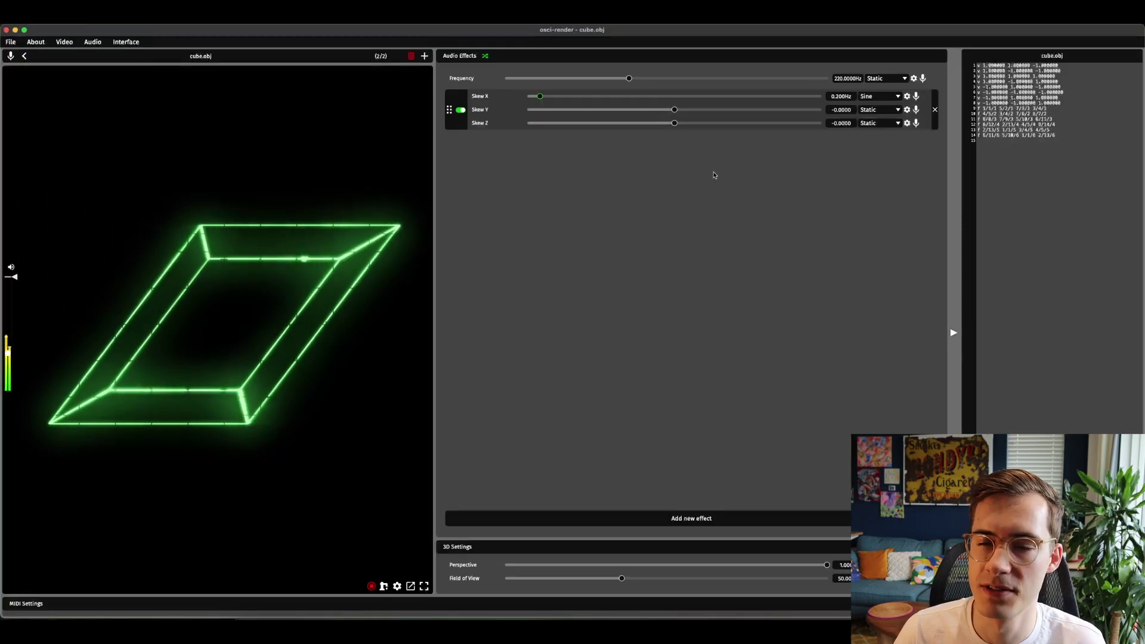
{"action": "left_click", "coordinate": [873, 96]}
{"action": "left_click", "coordinate": [872, 88]}
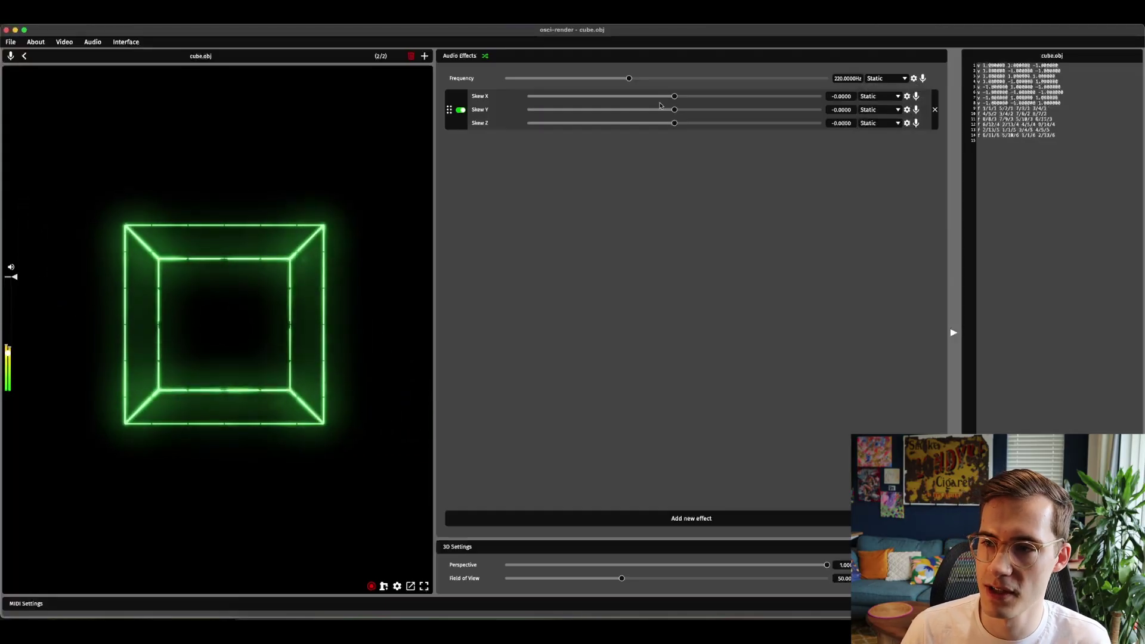
{"action": "left_click_drag", "start_coordinate": [672, 99], "coordinate": [678, 143]}
{"action": "left_click", "coordinate": [677, 123]}
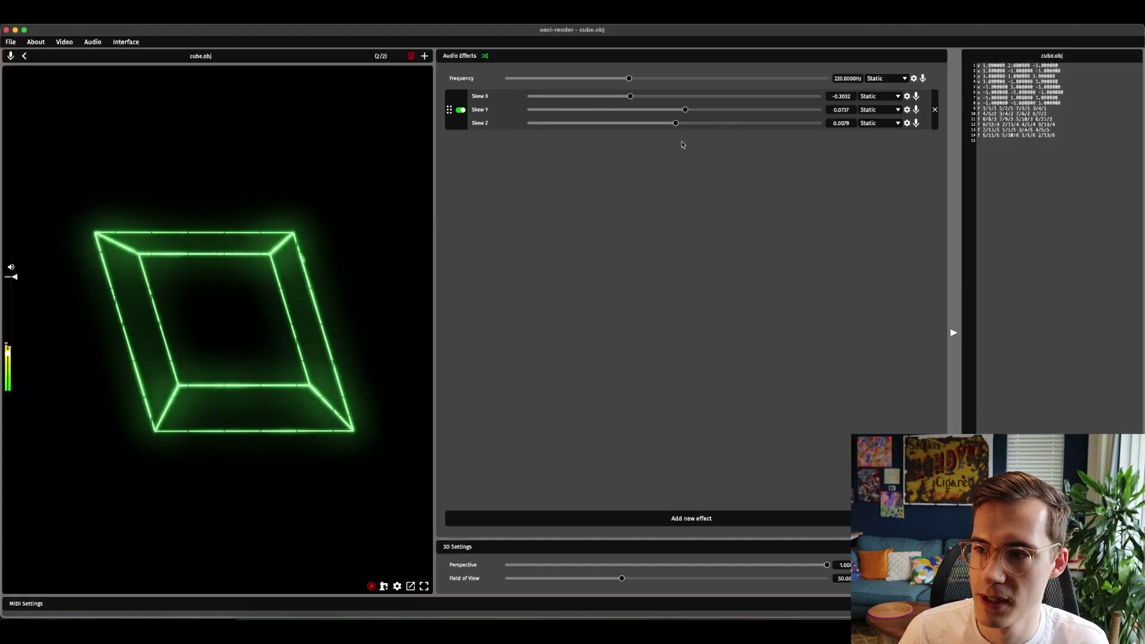
- Replace the Skew effect with a Spiral Bit Crush effect on the square
{"action": "left_click", "coordinate": [935, 110]}
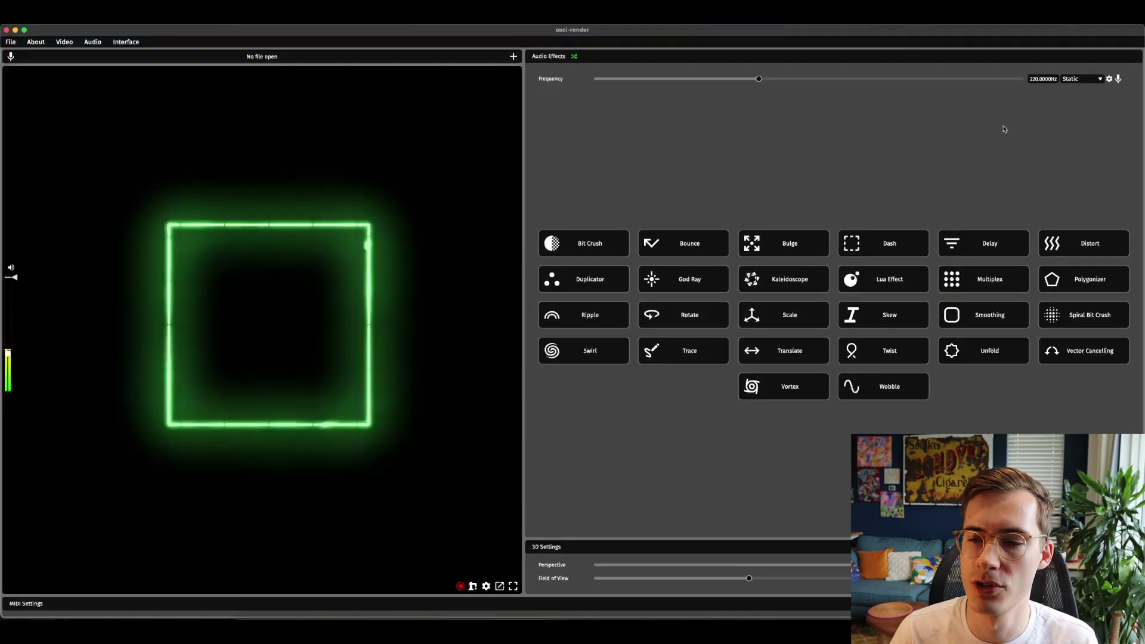
{"action": "left_click", "coordinate": [1049, 313]}
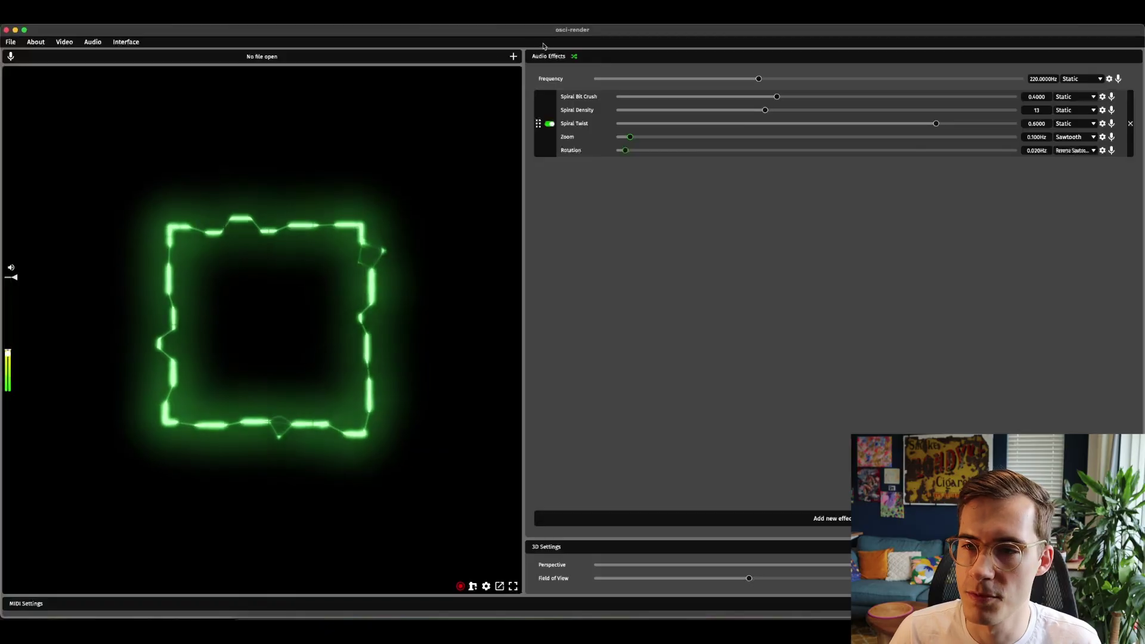
- Load the Hello World example and set the spiral density to its maximum of 30
{"action": "left_click", "coordinate": [514, 56]}
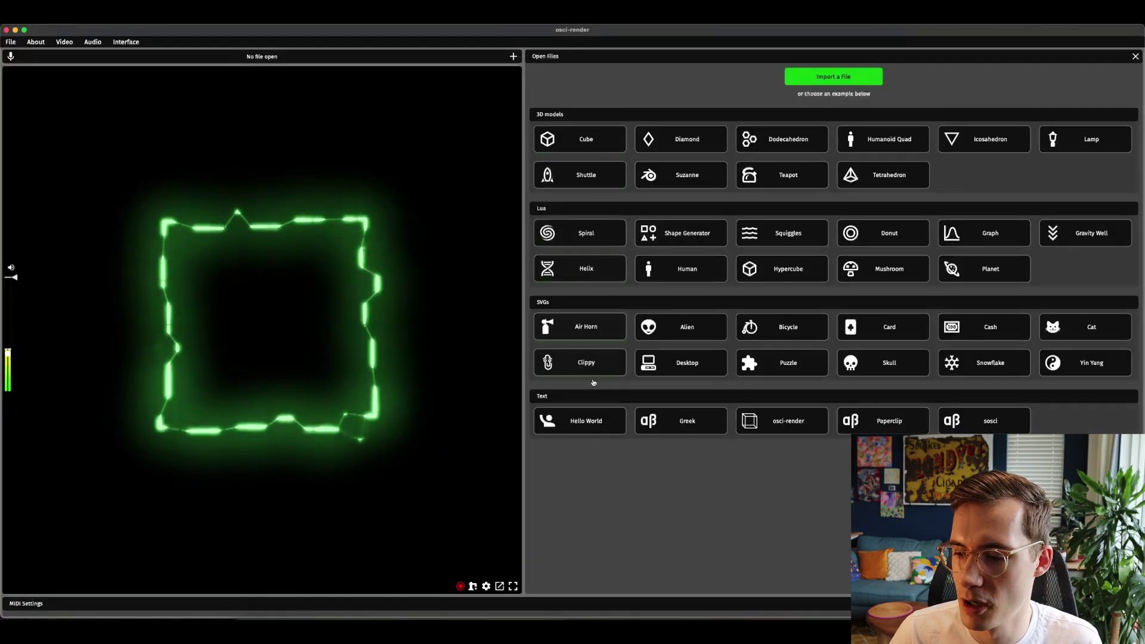
{"action": "left_click", "coordinate": [577, 421]}
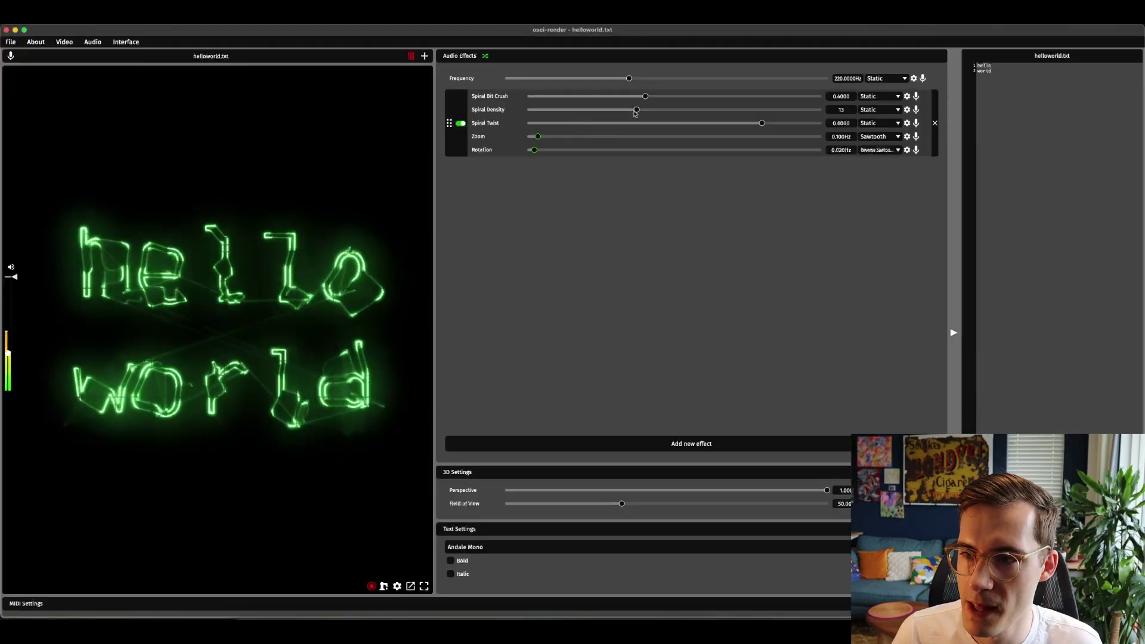
{"action": "left_click_drag", "start_coordinate": [636, 112], "coordinate": [820, 96]}
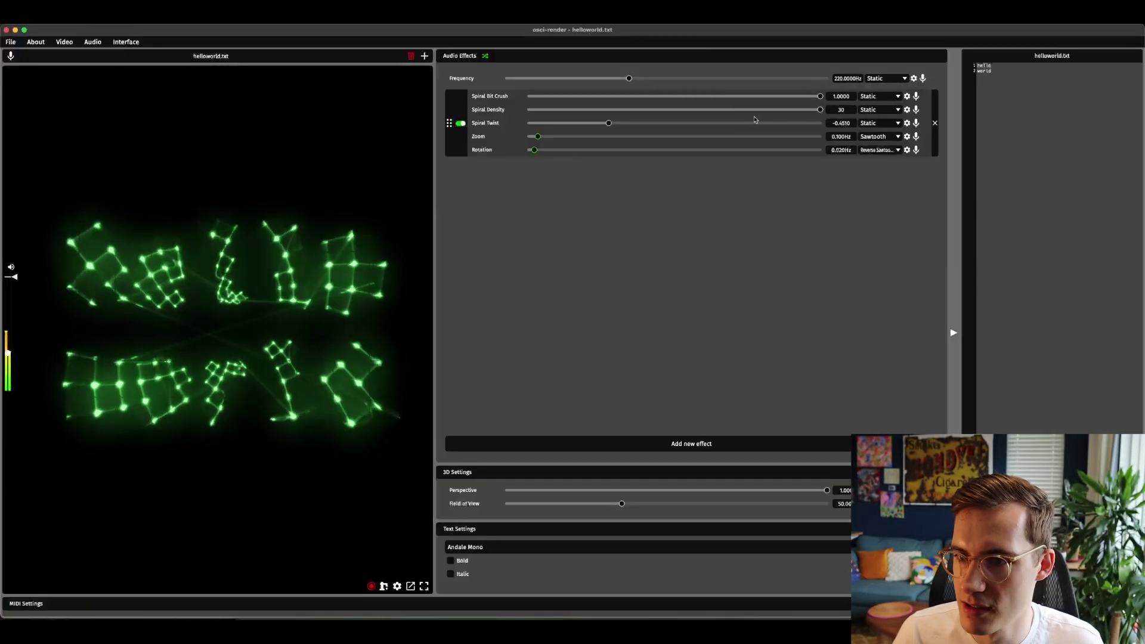
{"action": "mouse_move", "coordinate": [818, 113]}
{"action": "left_mouse_down"}
{"action": "mouse_move", "coordinate": [626, 113]}
{"action": "mouse_move", "coordinate": [799, 115]}
{"action": "left_mouse_up"}
- Max out spiral twist with Sawtooth animation, lower bit crush to 0.3687 and rotation to 0.003Hz
{"action": "left_click_drag", "start_coordinate": [609, 123], "coordinate": [536, 130]}
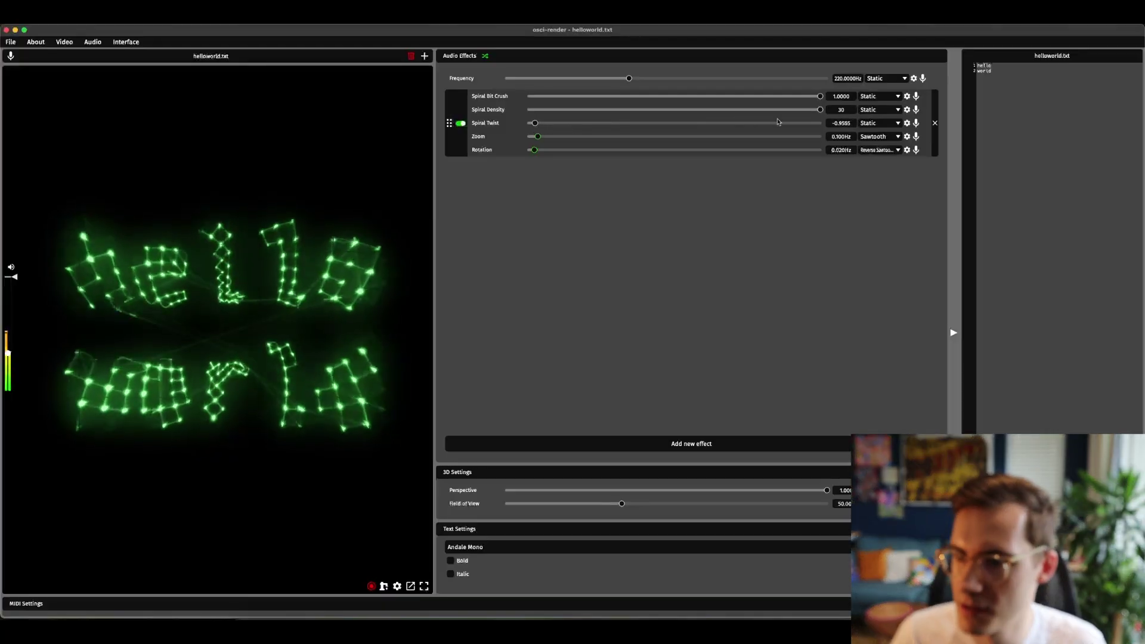
{"action": "left_click", "coordinate": [879, 122]}
{"action": "left_click", "coordinate": [882, 162]}
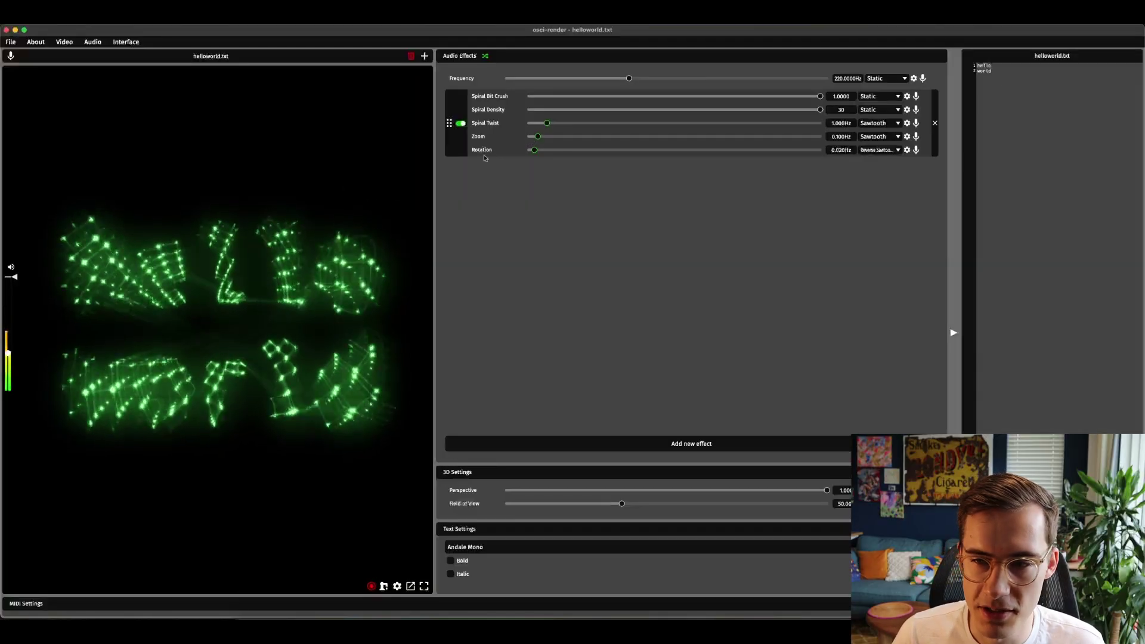
{"action": "left_click_drag", "start_coordinate": [776, 96], "coordinate": [637, 98]}
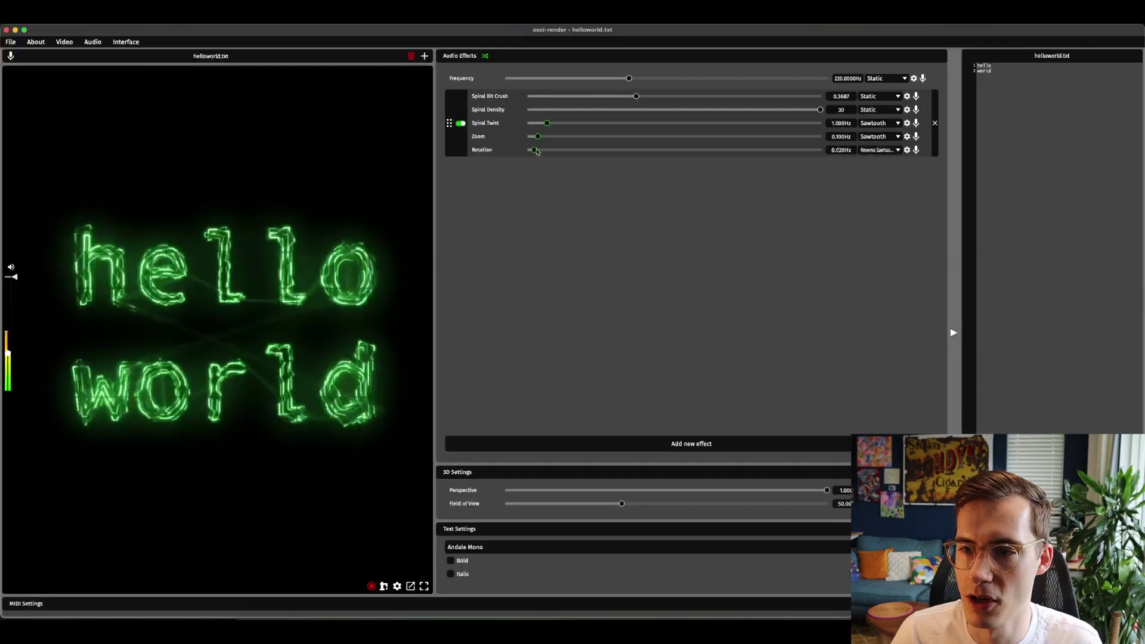
{"action": "mouse_move", "coordinate": [536, 152]}
{"action": "left_mouse_down"}
{"action": "mouse_move", "coordinate": [639, 152]}
{"action": "mouse_move", "coordinate": [532, 154]}
{"action": "left_mouse_up"}
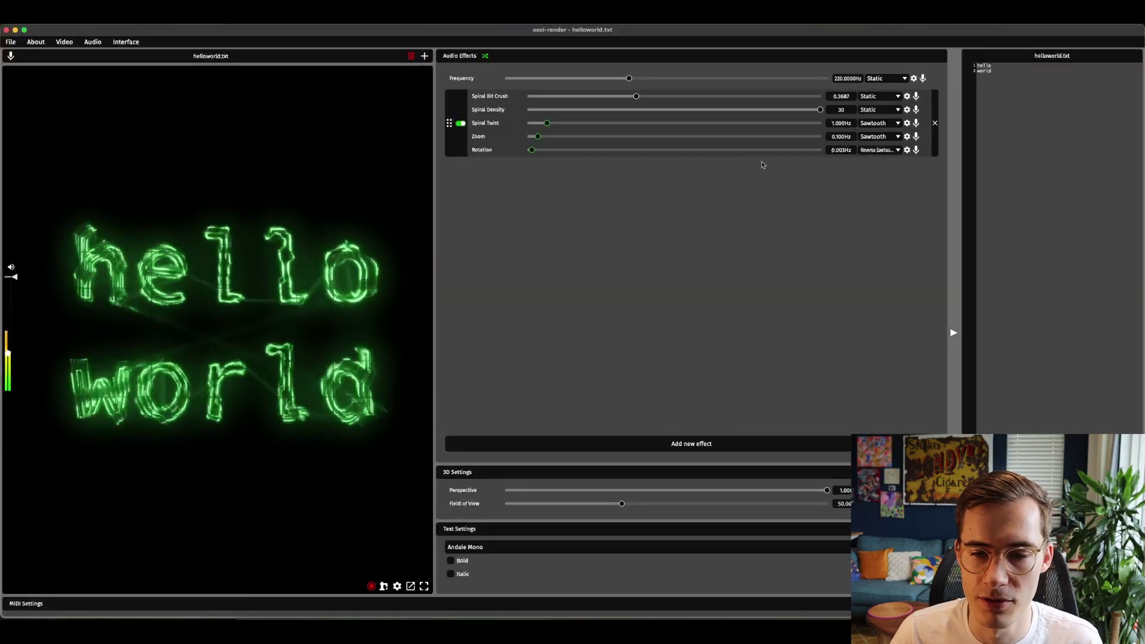
- Replace the spiral group with a static Twist of about 0.45 and close helloworld.txt
{"action": "left_click", "coordinate": [934, 122]}
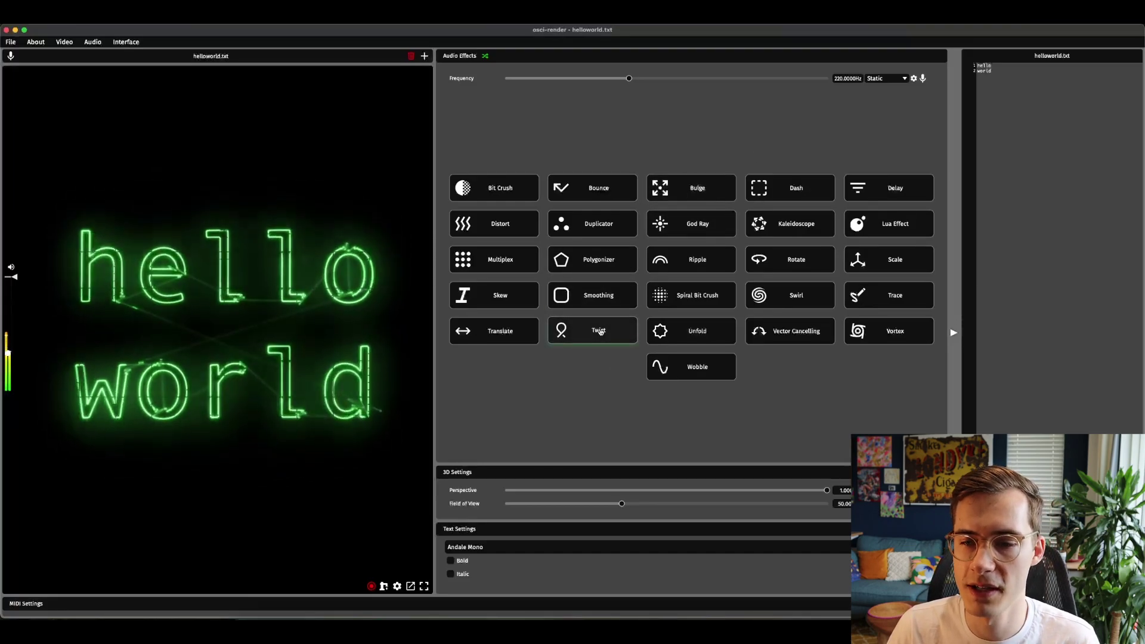
{"action": "left_click", "coordinate": [599, 331]}
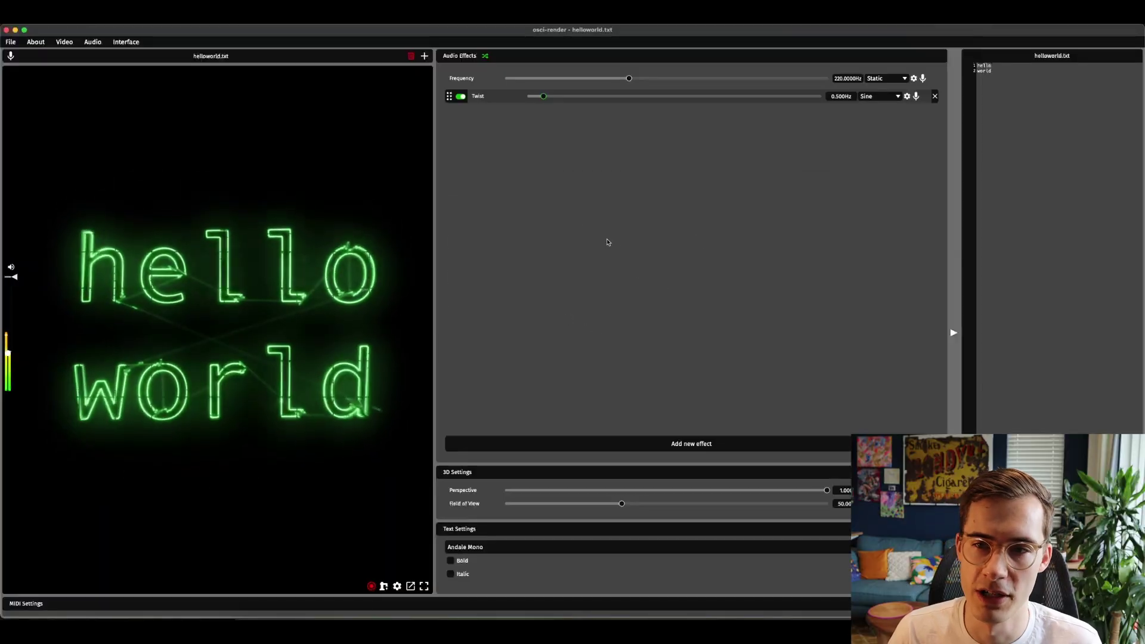
{"action": "left_click", "coordinate": [412, 58]}
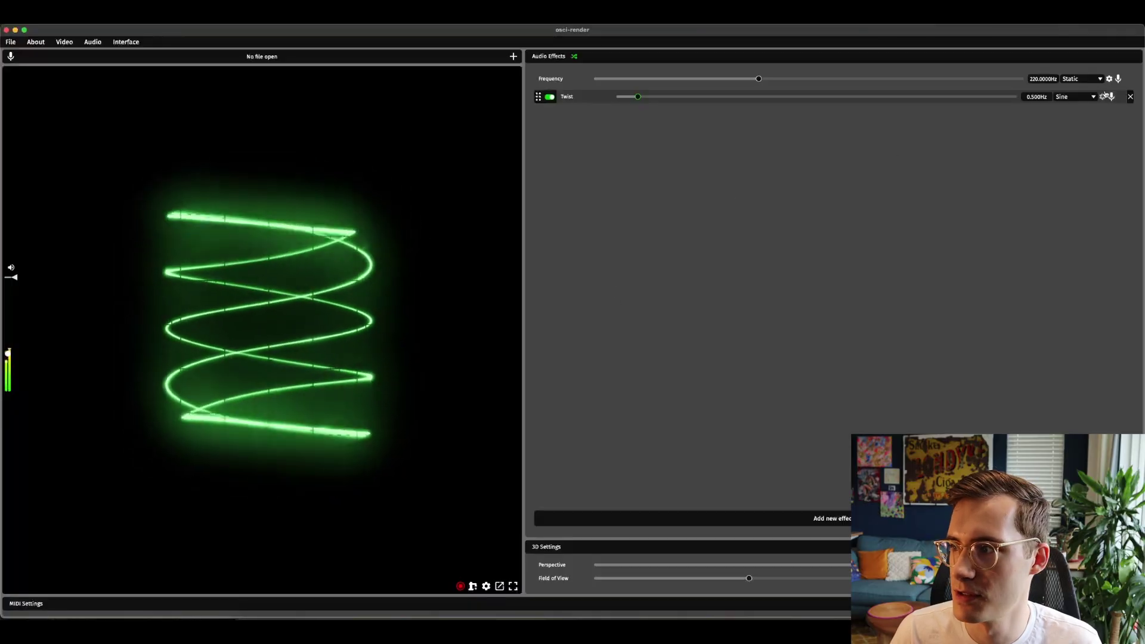
{"action": "left_click", "coordinate": [1073, 80]}
{"action": "left_click", "coordinate": [1067, 88]}
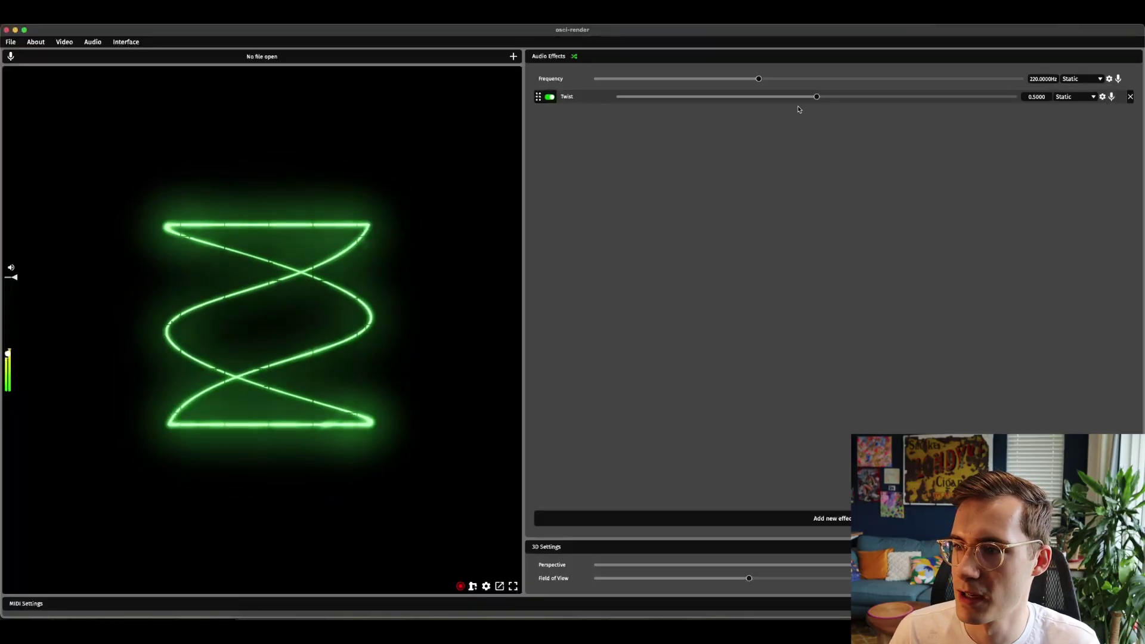
{"action": "left_click_drag", "start_coordinate": [815, 98], "coordinate": [588, 177]}
- Replace the Twist effect with Unfold Segments and reopen the Hello World example
{"action": "left_click", "coordinate": [1131, 97]}
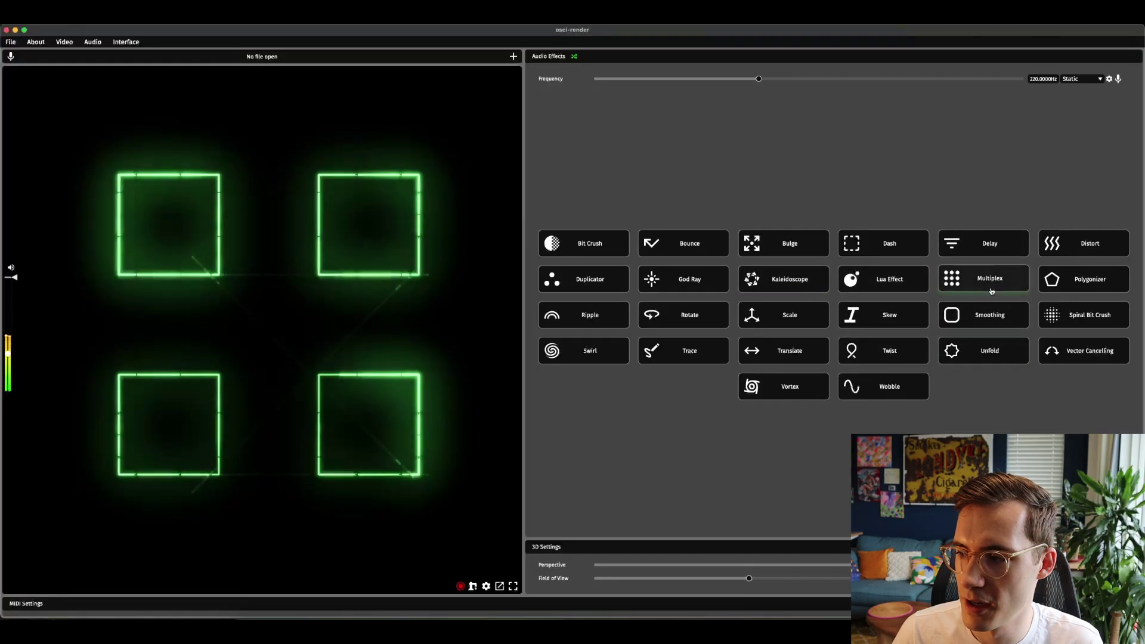
{"action": "left_click", "coordinate": [982, 350]}
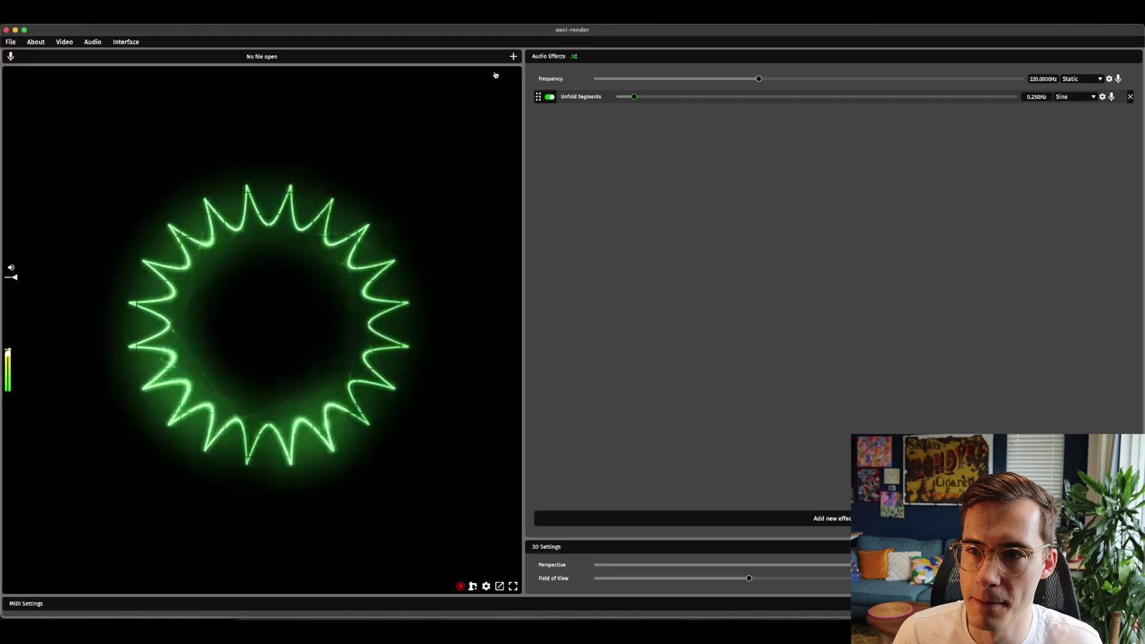
{"action": "left_click", "coordinate": [513, 56]}
{"action": "left_click", "coordinate": [591, 421]}
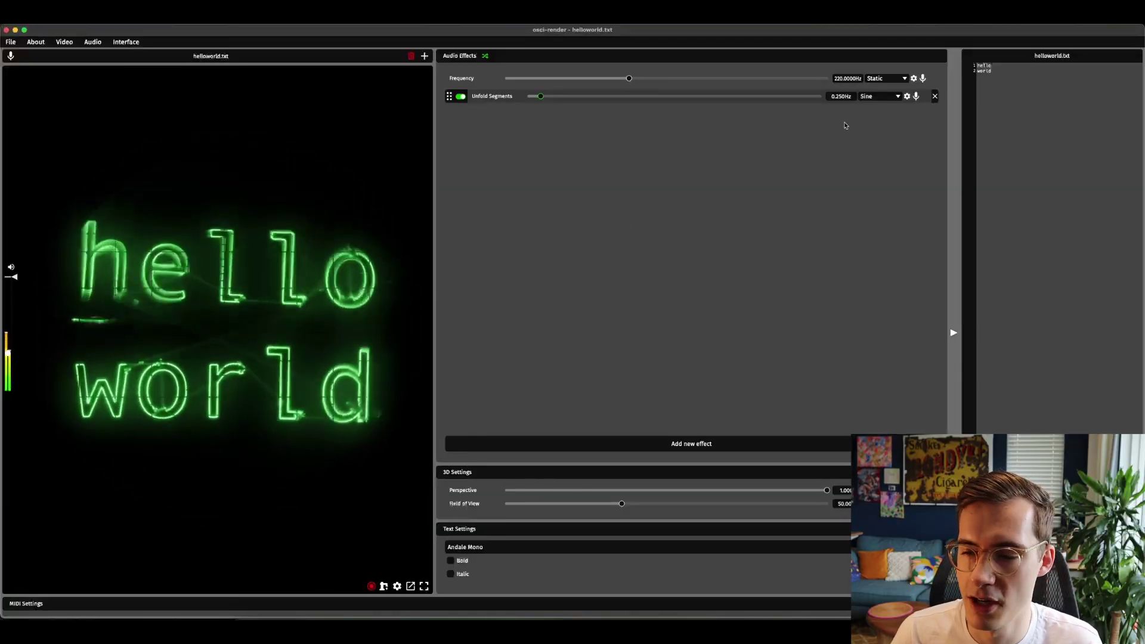
- Make Unfold Segments static and lower it to about 1.2
{"action": "left_click", "coordinate": [883, 97]}
{"action": "left_click", "coordinate": [880, 87]}
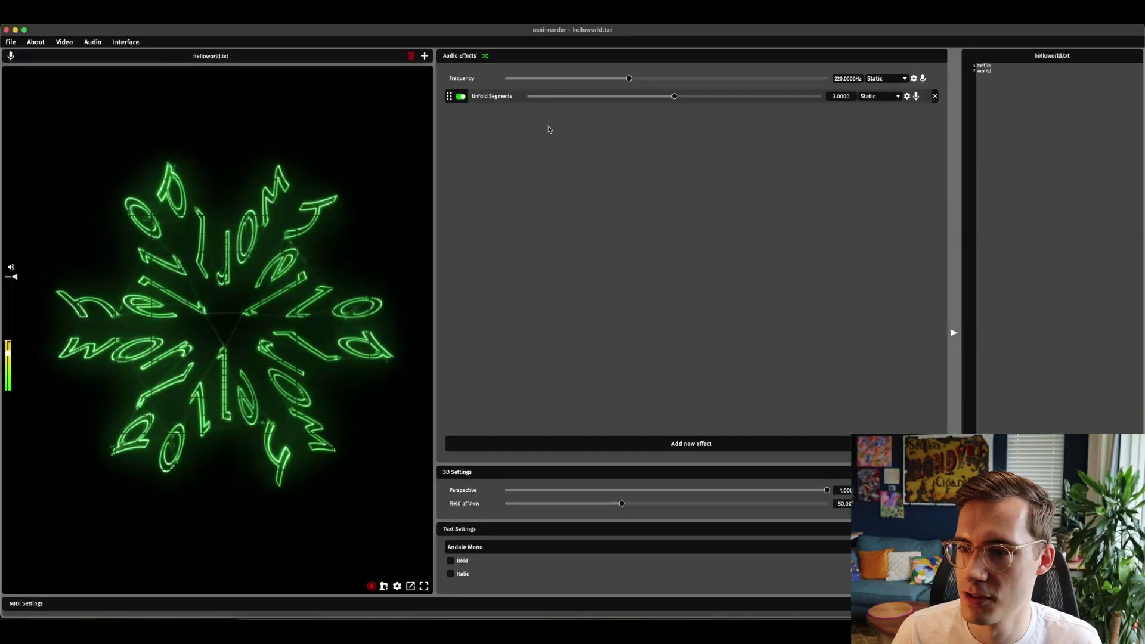
{"action": "mouse_move", "coordinate": [672, 99]}
{"action": "left_mouse_down"}
{"action": "mouse_move", "coordinate": [507, 105]}
{"action": "mouse_move", "coordinate": [843, 88]}
{"action": "mouse_move", "coordinate": [637, 99]}
{"action": "mouse_move", "coordinate": [537, 129]}
{"action": "mouse_move", "coordinate": [686, 108]}
{"action": "left_mouse_up"}
- Replace Unfold Segments with a Vortex effect and speed up its rotation
{"action": "left_click", "coordinate": [935, 96]}
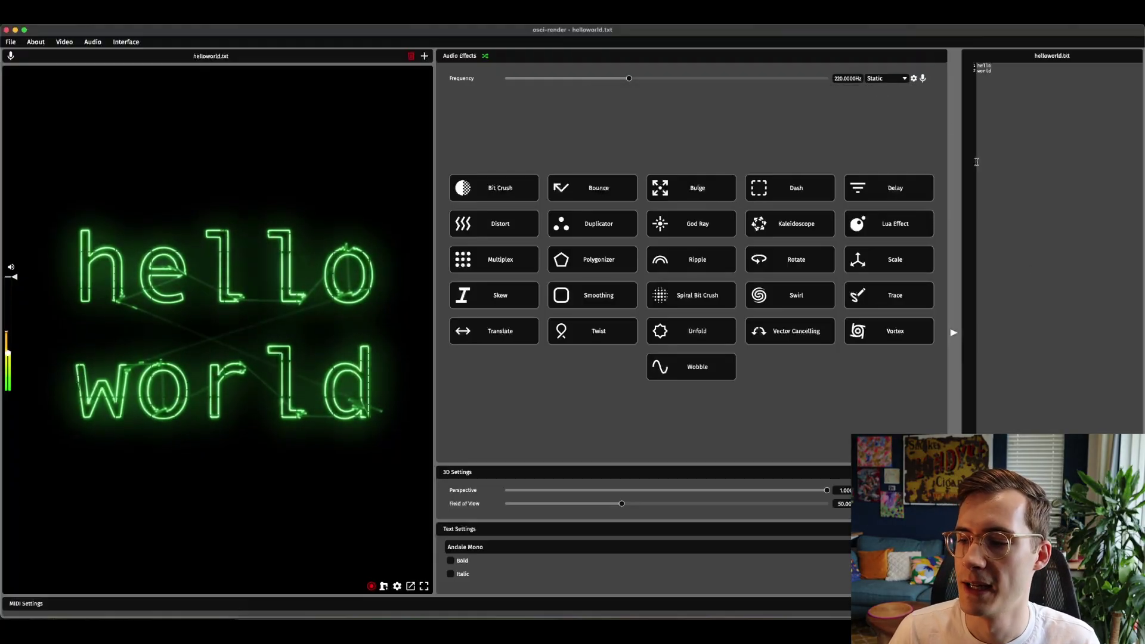
{"action": "left_click", "coordinate": [883, 333]}
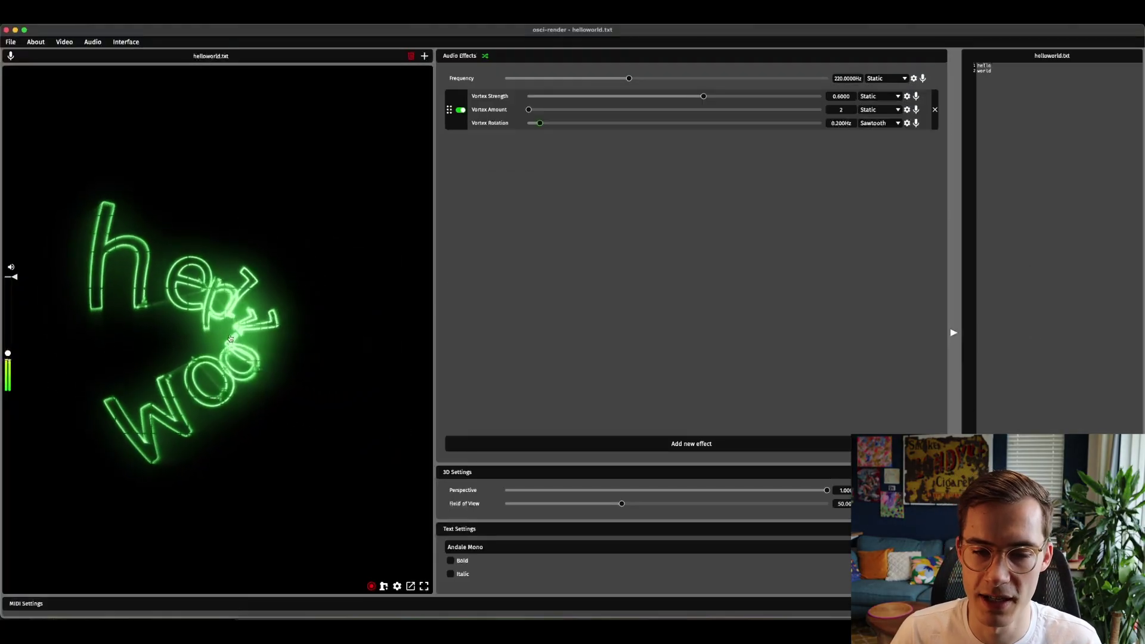
{"action": "left_click_drag", "start_coordinate": [541, 123], "coordinate": [805, 103]}
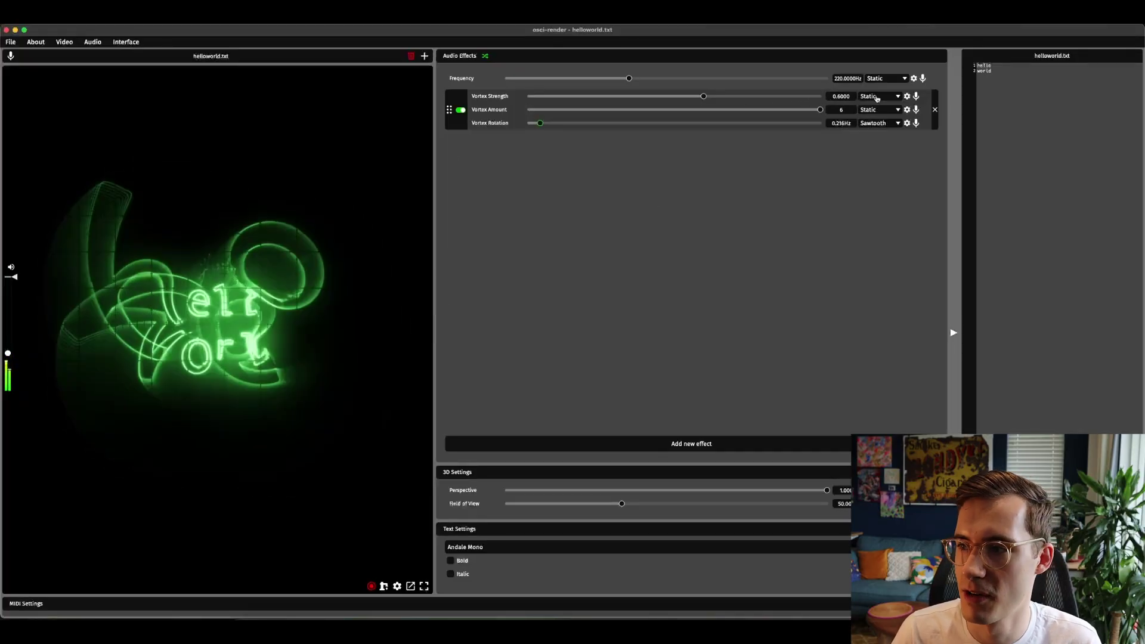
- Set Vortex Amount to 2 and make Rotation static at about 0.4
{"action": "left_click_drag", "start_coordinate": [820, 110], "coordinate": [471, 114]}
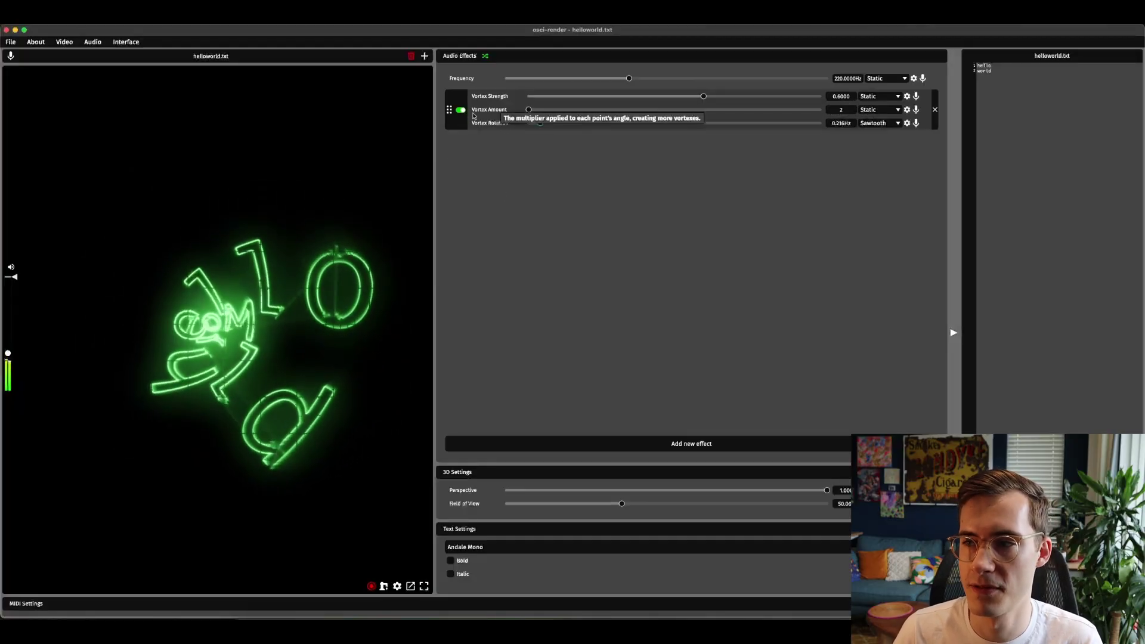
{"action": "double_click", "coordinate": [540, 123]}
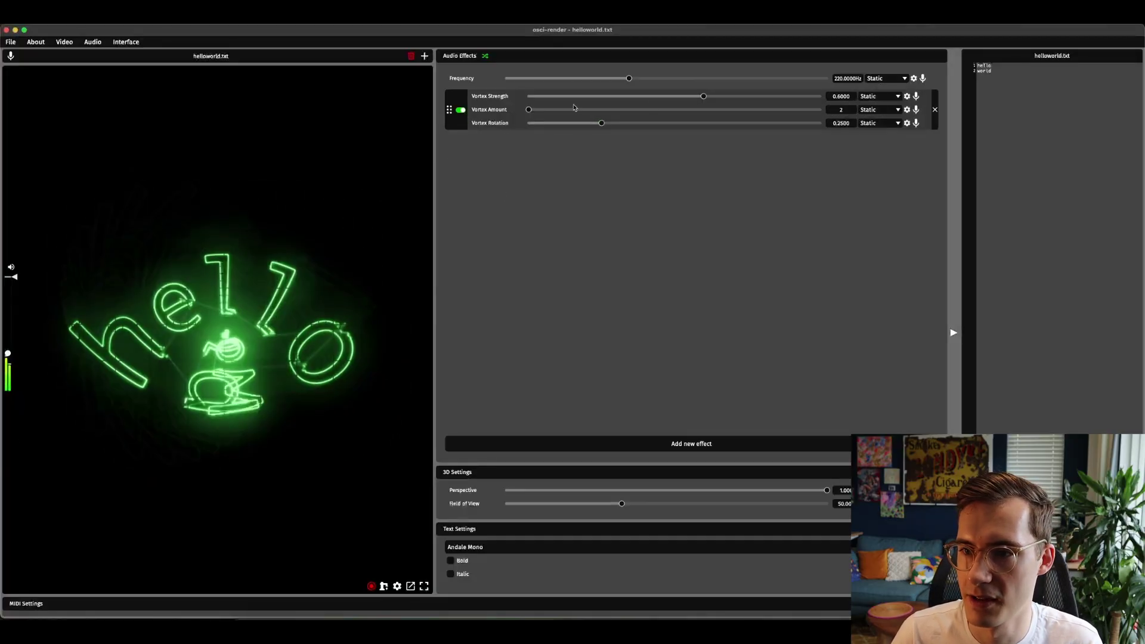
{"action": "left_click_drag", "start_coordinate": [602, 123], "coordinate": [626, 123]}
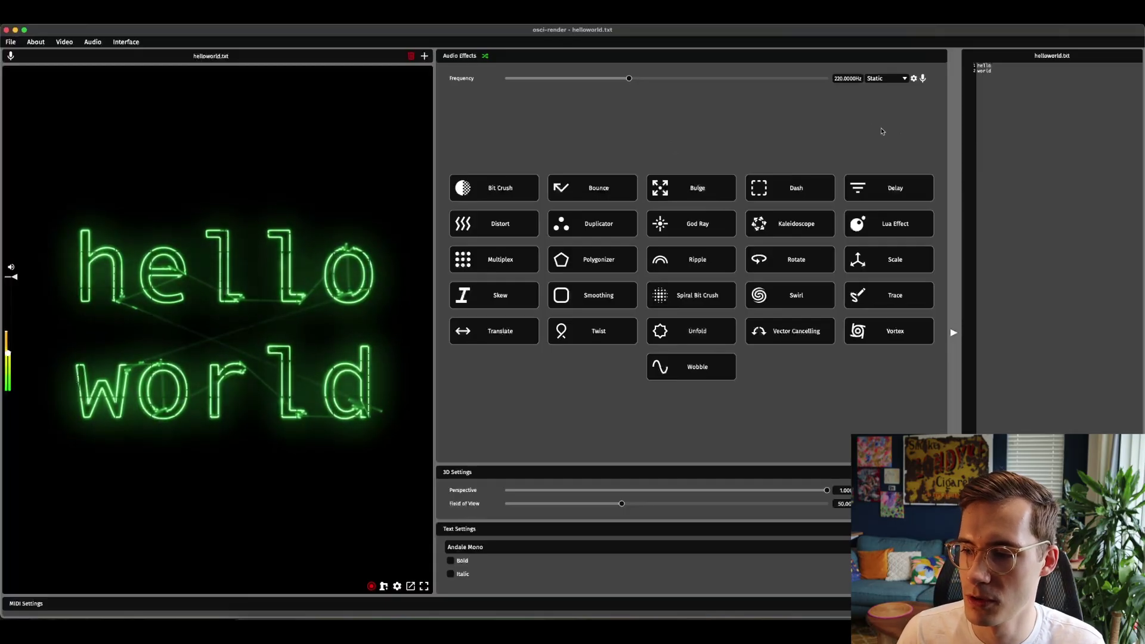
- Preview the Vortex effect on the plain hello world text
{"action": "left_click", "coordinate": [869, 337]}
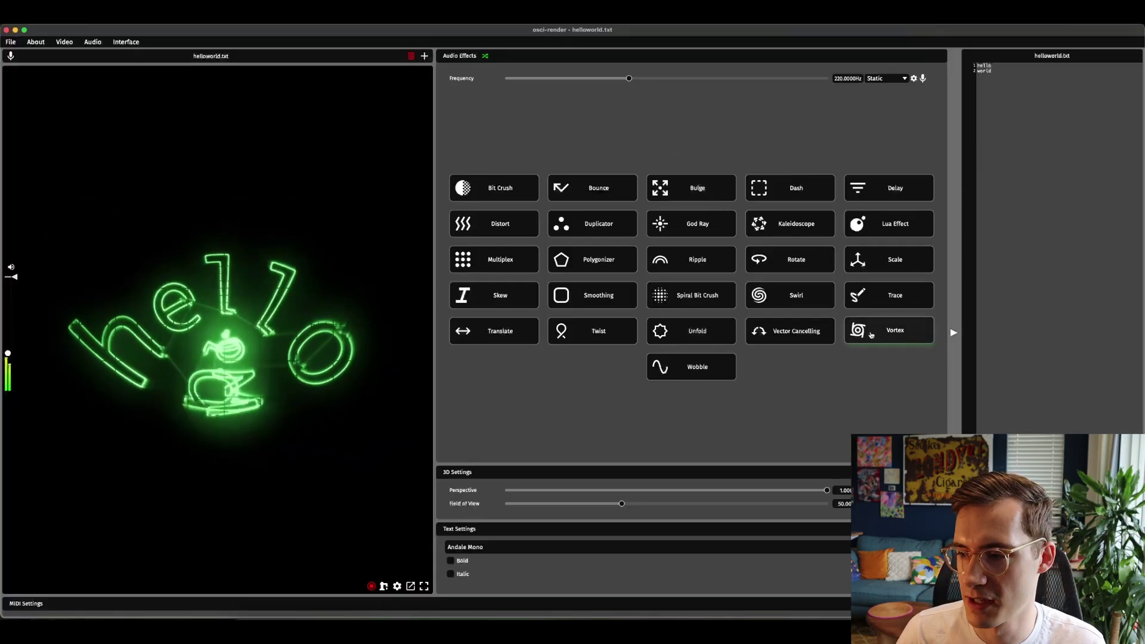